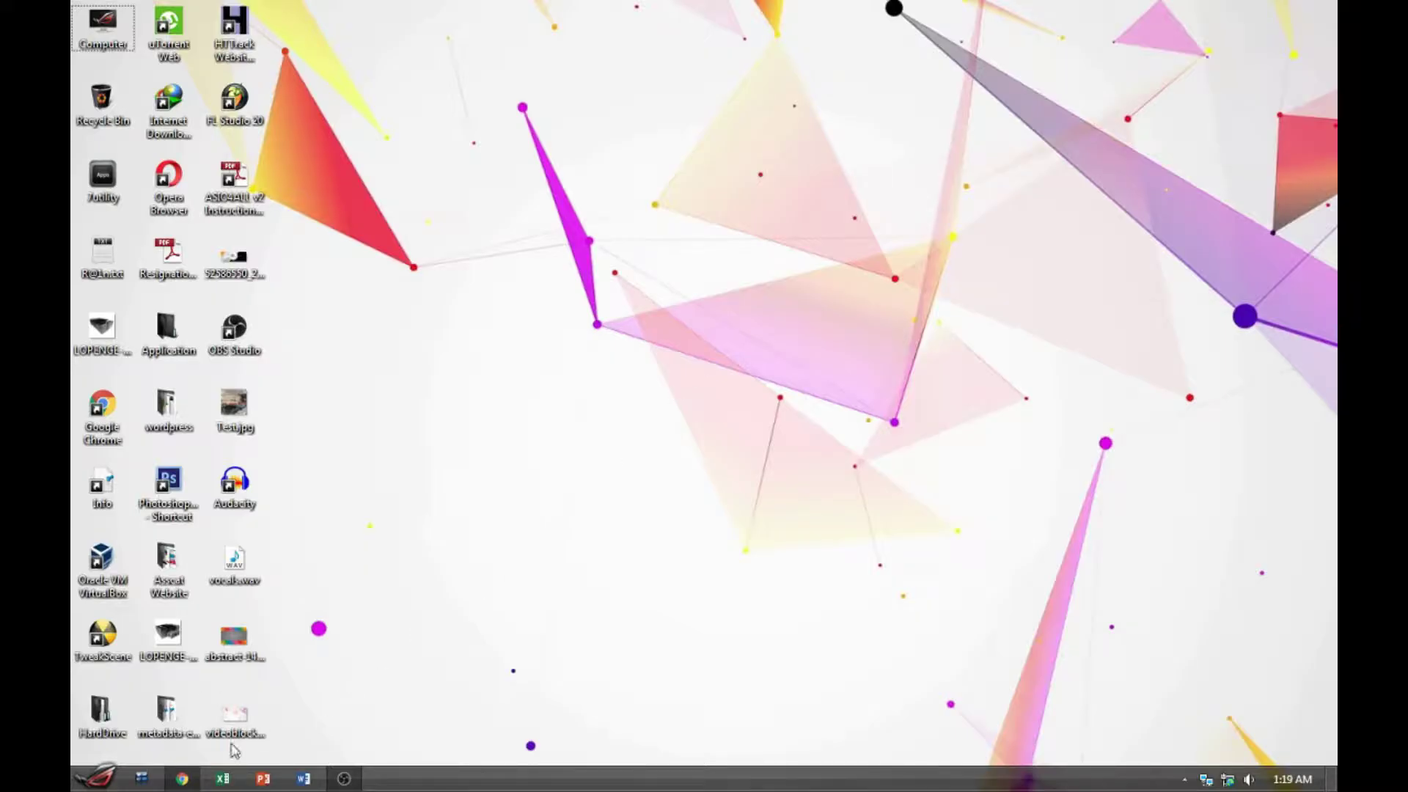
Step: Switch to Chrome and close the abstract background image search, leaving the Freenom home page open
{"action": "left_click", "coordinate": [181, 778]}
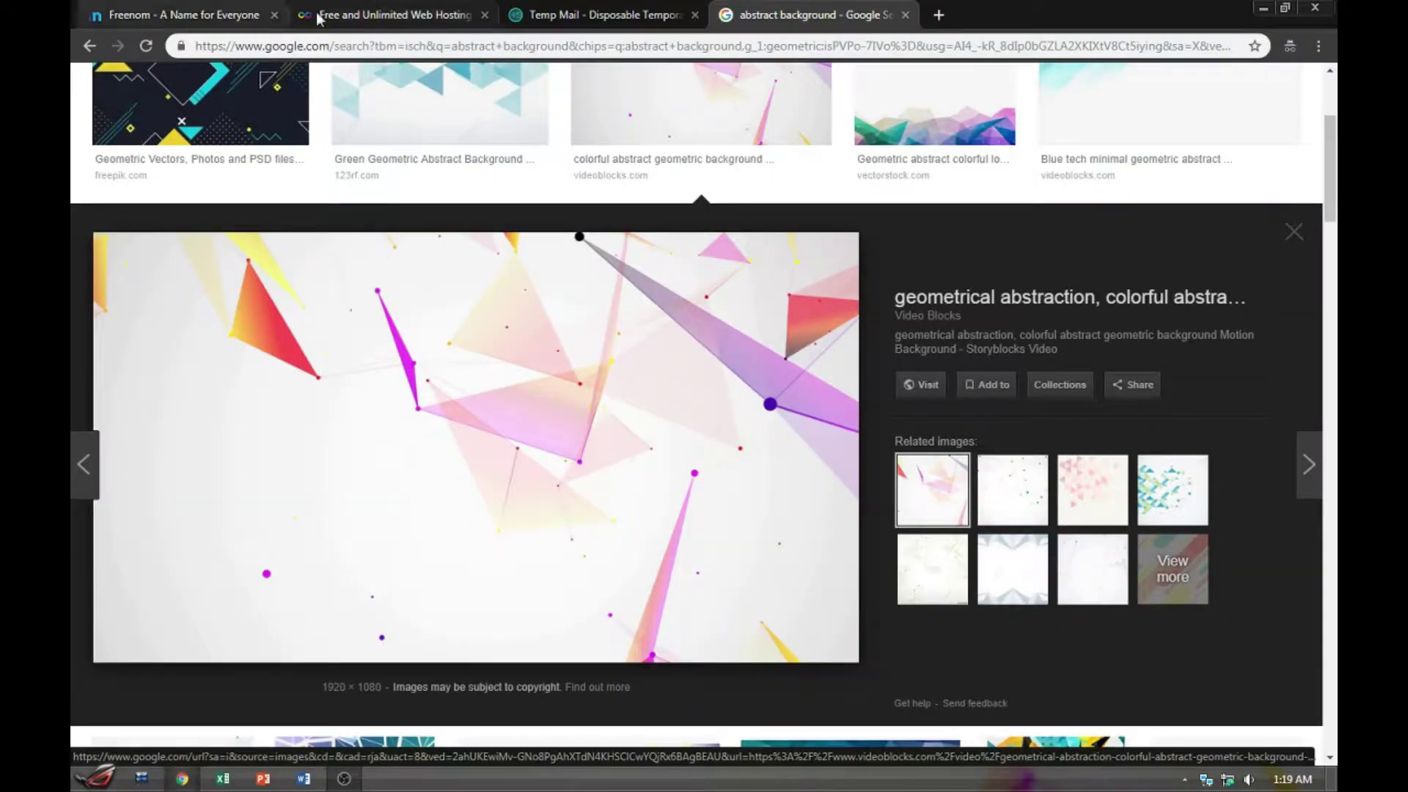
{"action": "left_click", "coordinate": [905, 15]}
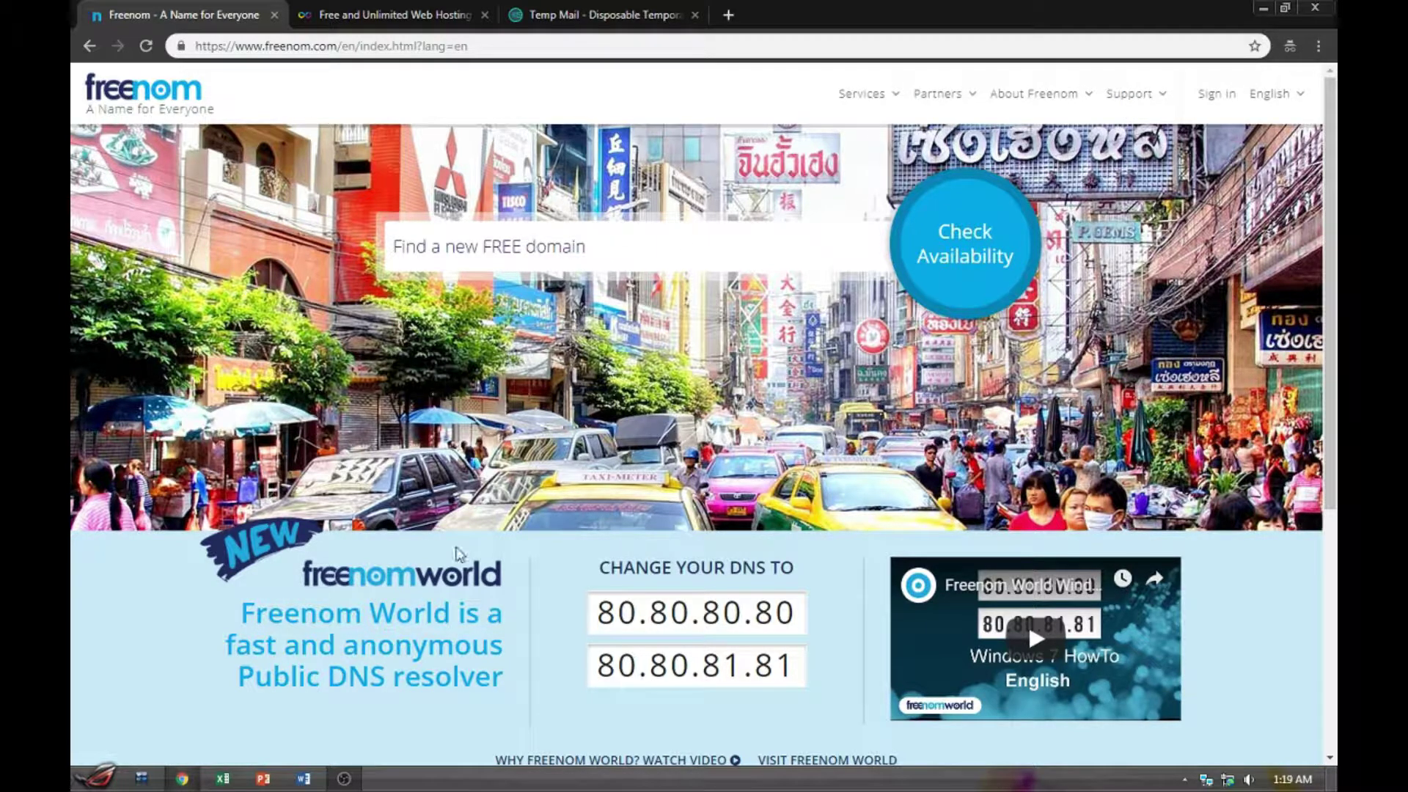
{"action": "scroll", "coordinate": [400, 587], "scroll_direction": "down", "scroll_amount": 1}
{"action": "scroll", "coordinate": [409, 587], "scroll_direction": "up", "scroll_amount": 1}
{"action": "left_click_drag", "start_coordinate": [266, 46], "coordinate": [338, 48]}
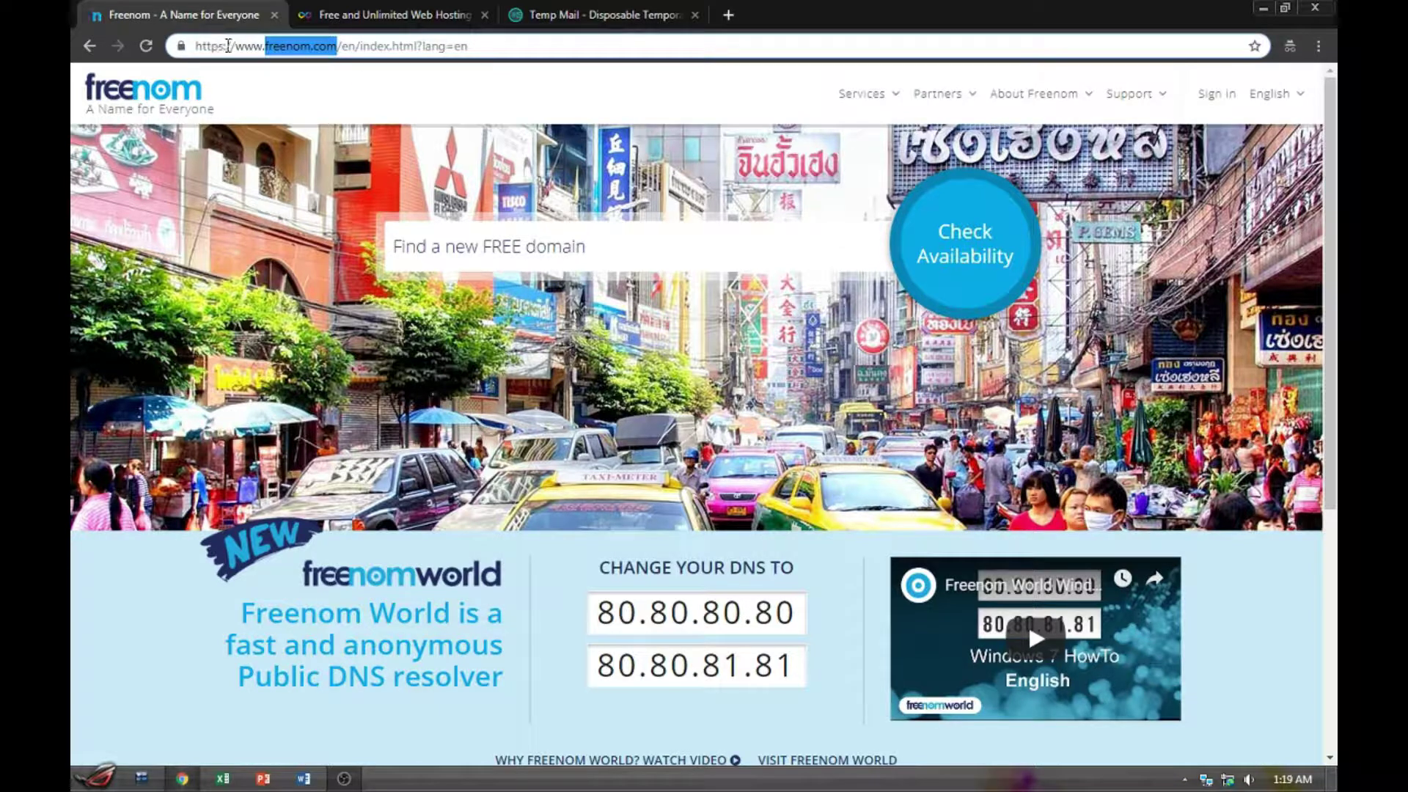
{"action": "left_click_drag", "start_coordinate": [195, 46], "coordinate": [510, 47]}
{"action": "left_click", "coordinate": [511, 46]}
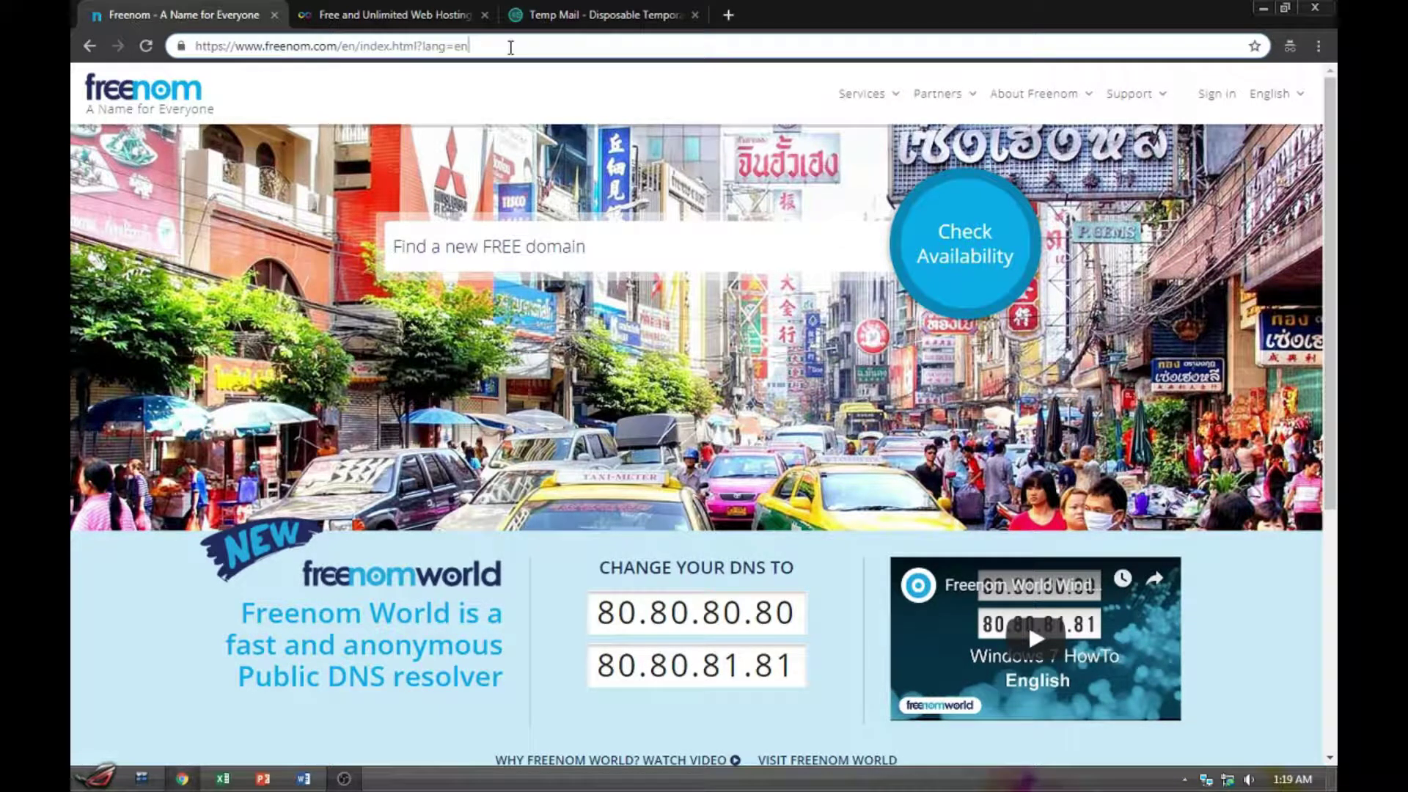
Step: Check the availability of the domain name Uravgva on Freenom
{"action": "left_click", "coordinate": [649, 247]}
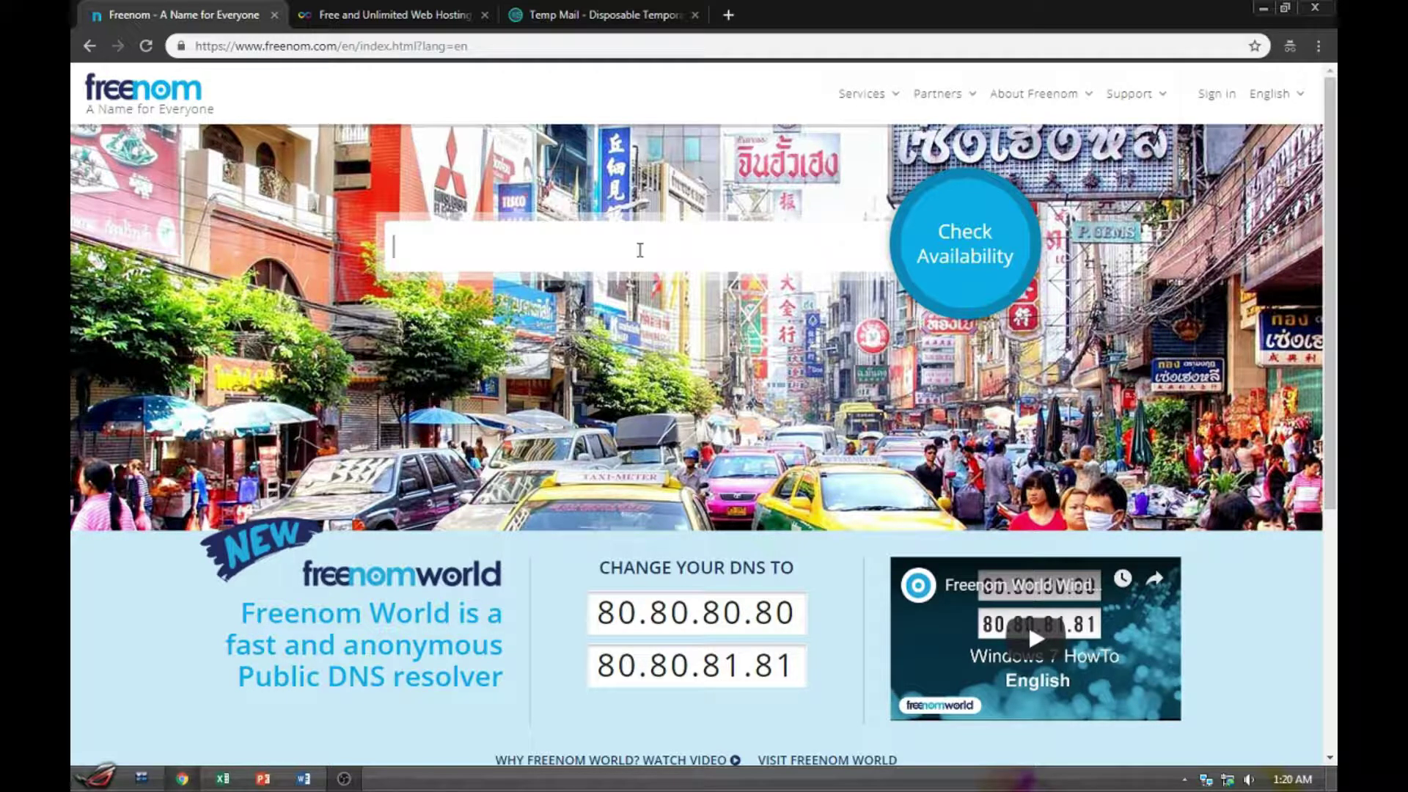
{"action": "type", "text": "Uravgva"}
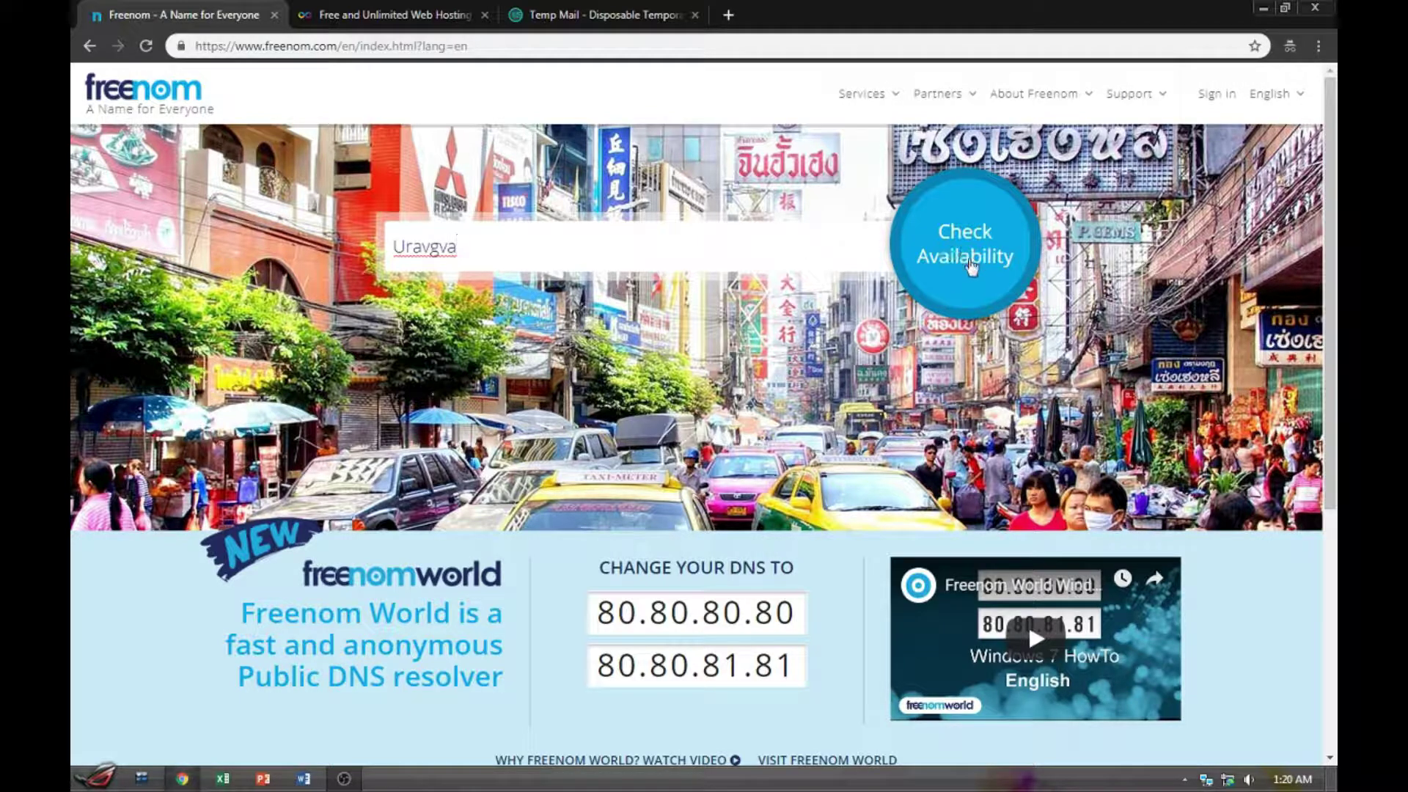
{"action": "left_click", "coordinate": [967, 263]}
{"action": "left_click", "coordinate": [616, 251]}
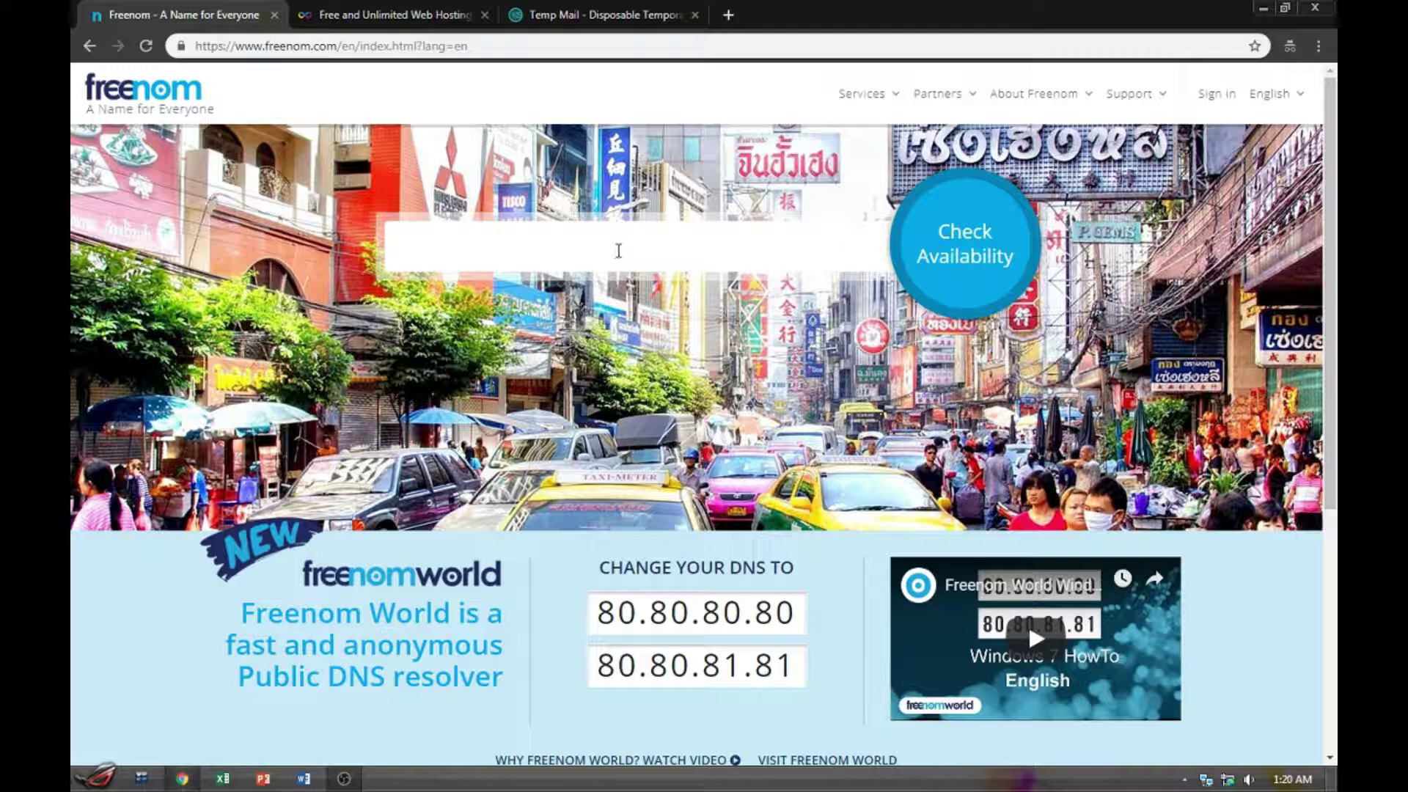
{"action": "type", "text": "urava"}
{"action": "key", "text": "BackSpace"}
{"action": "key", "text": "BackSpace"}
{"action": "type", "text": "vgva"}
{"action": "key", "text": "Return"}
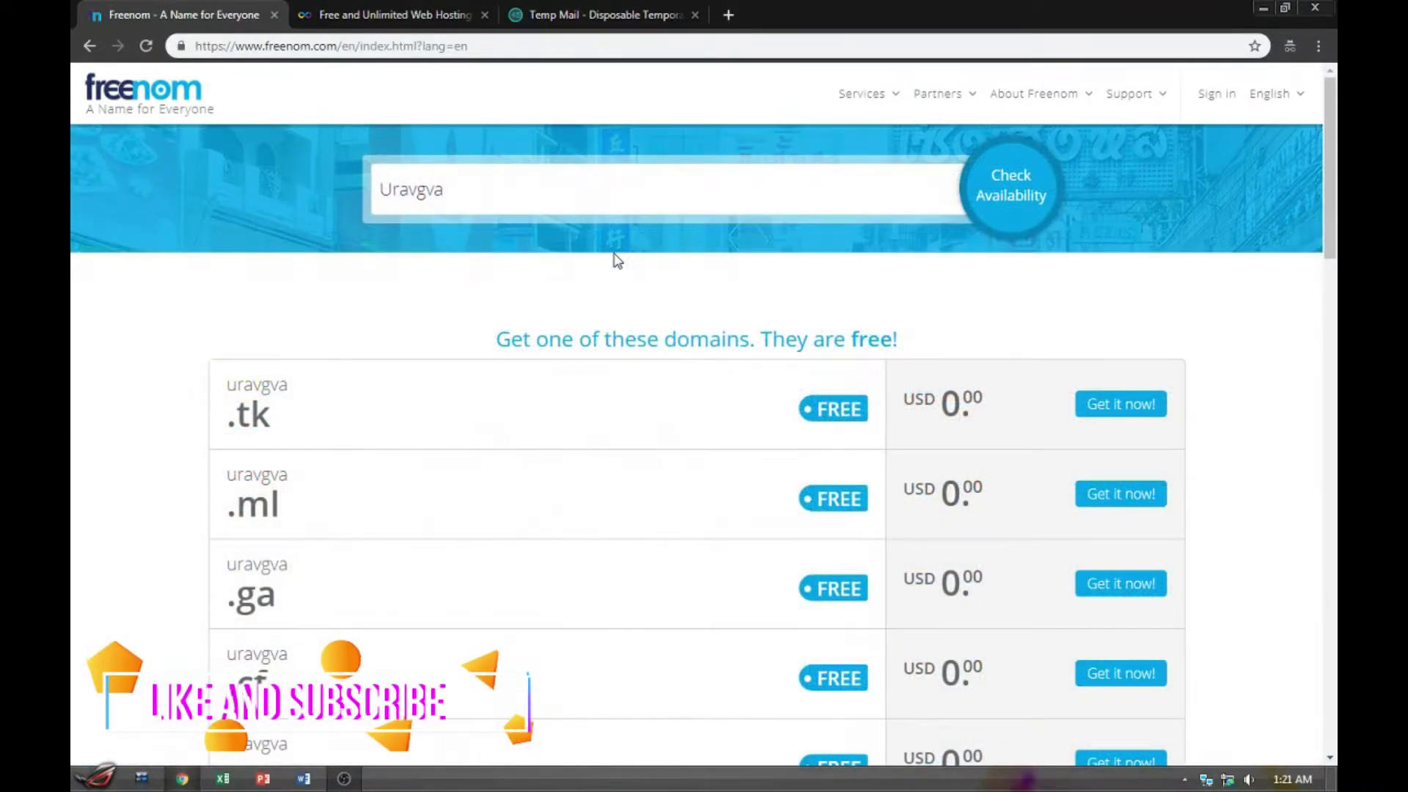
Step: Examine the free and cost-price domain extensions offered for uravgva, comparing their prices
{"action": "scroll", "coordinate": [800, 337], "scroll_direction": "down", "scroll_amount": 6}
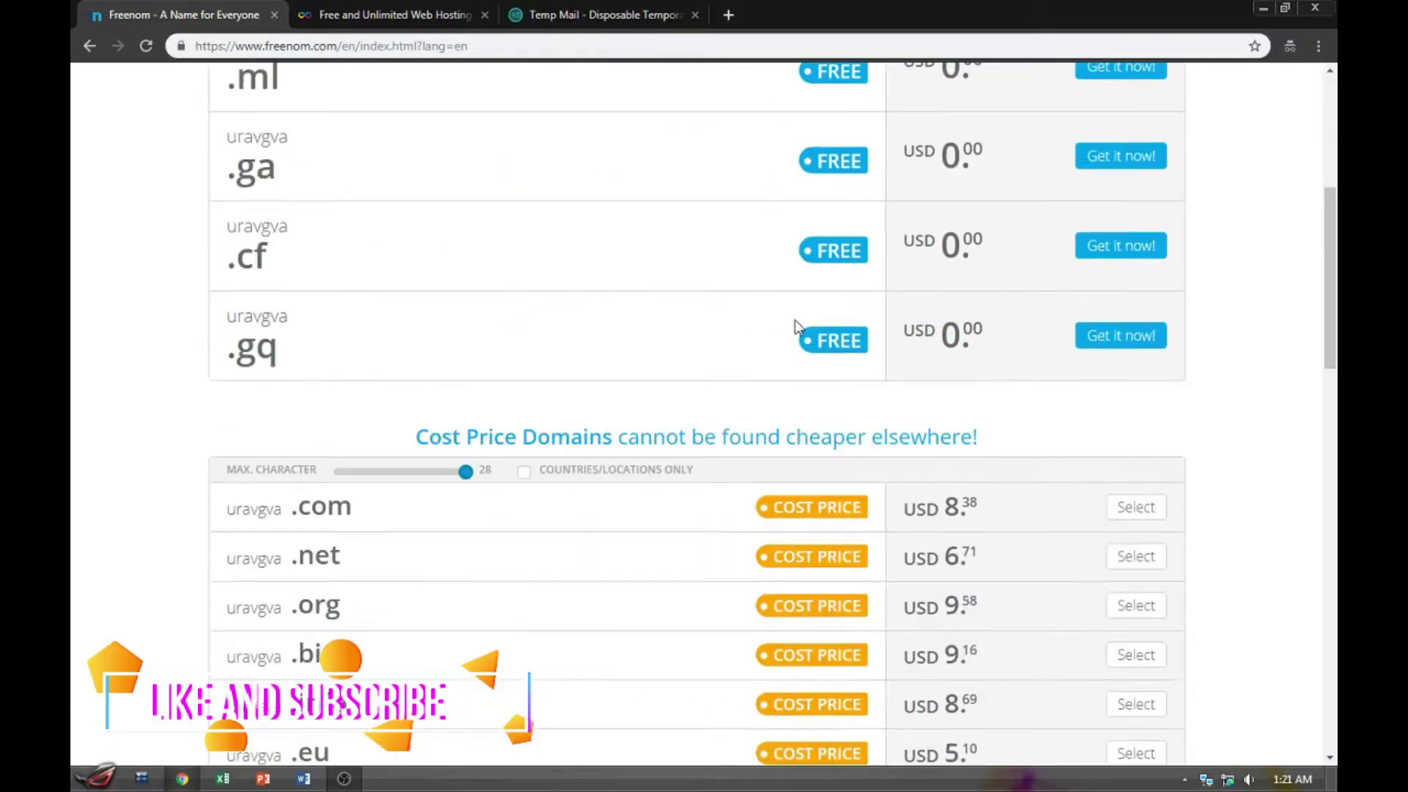
{"action": "scroll", "coordinate": [811, 330], "scroll_direction": "up", "scroll_amount": 3}
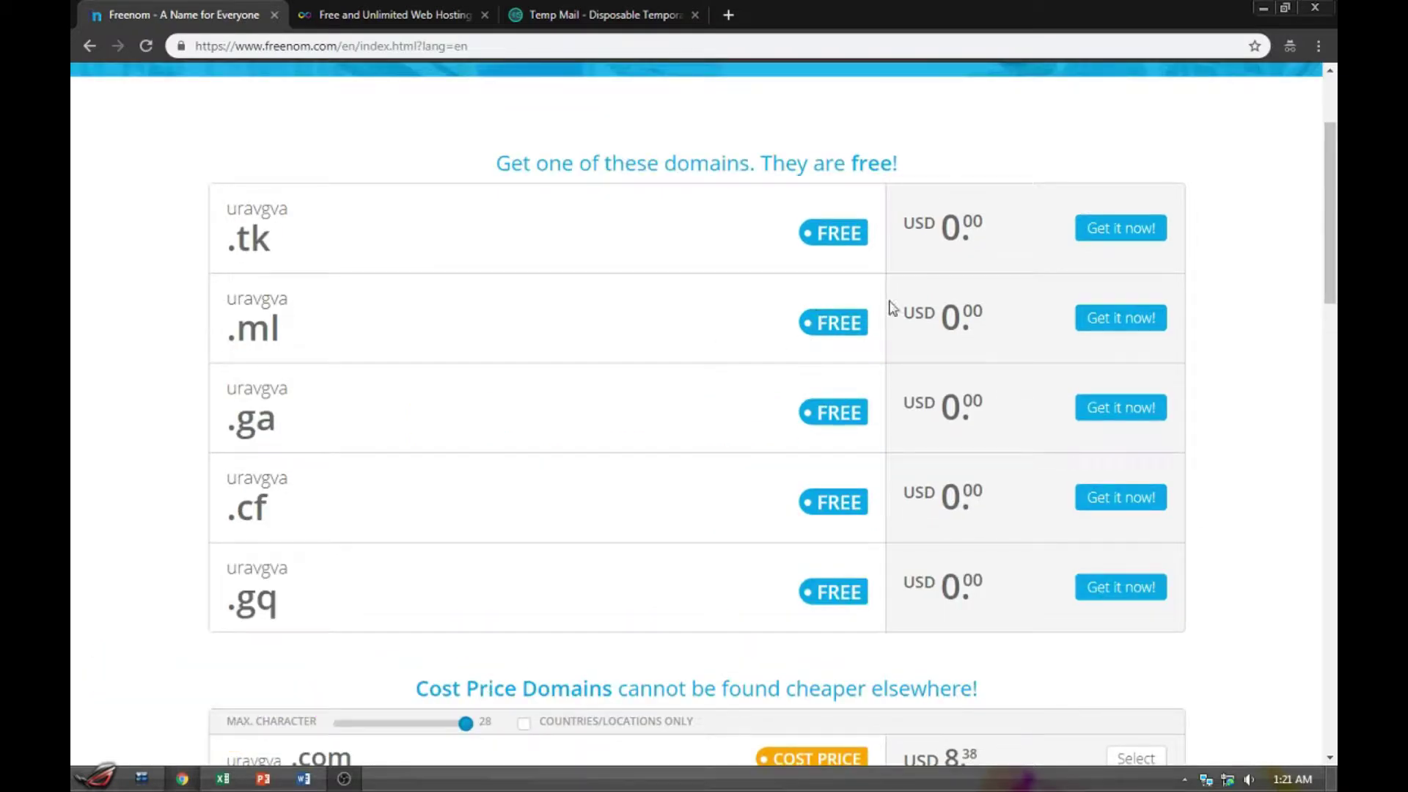
{"action": "scroll", "coordinate": [892, 308], "scroll_direction": "up", "scroll_amount": 3}
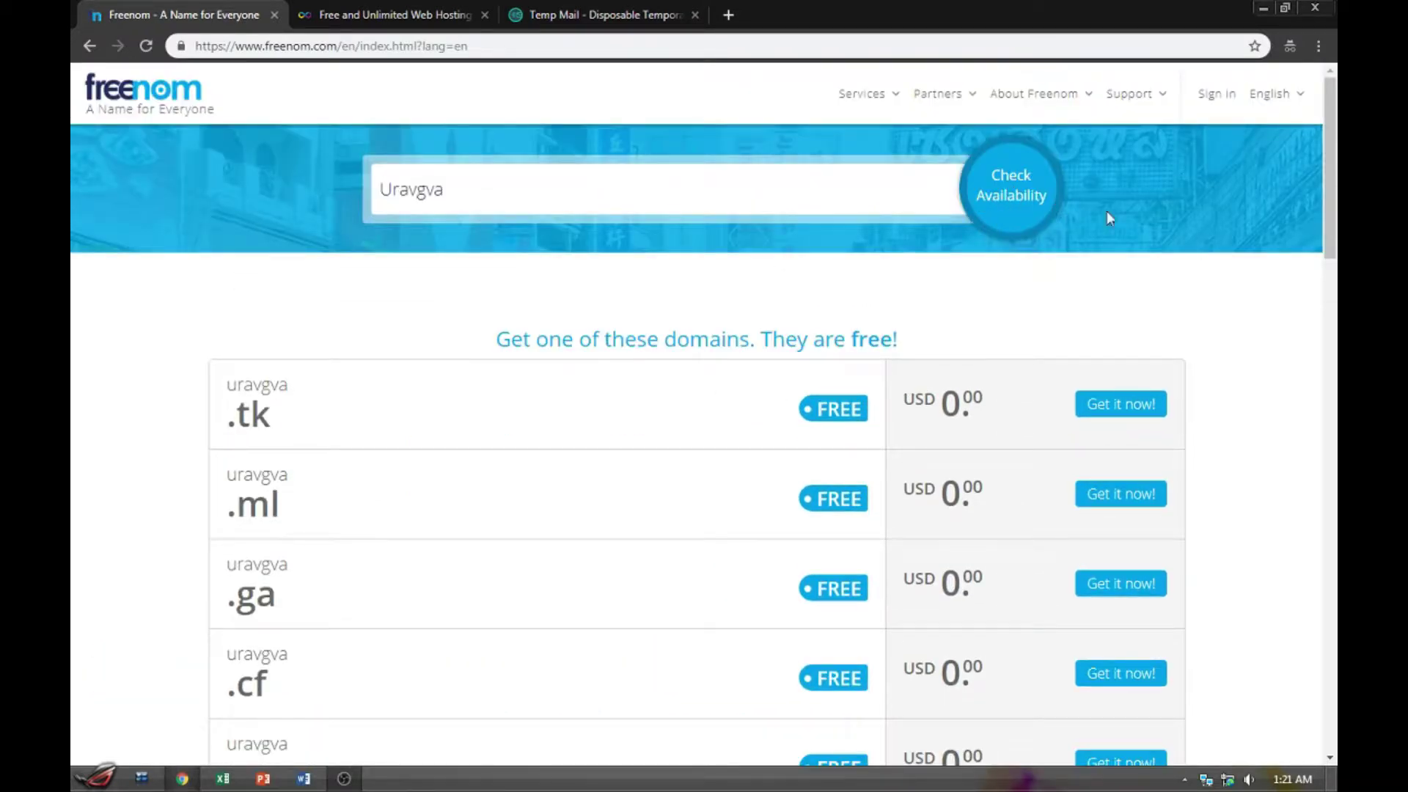
{"action": "scroll", "coordinate": [578, 327], "scroll_direction": "down", "scroll_amount": 1}
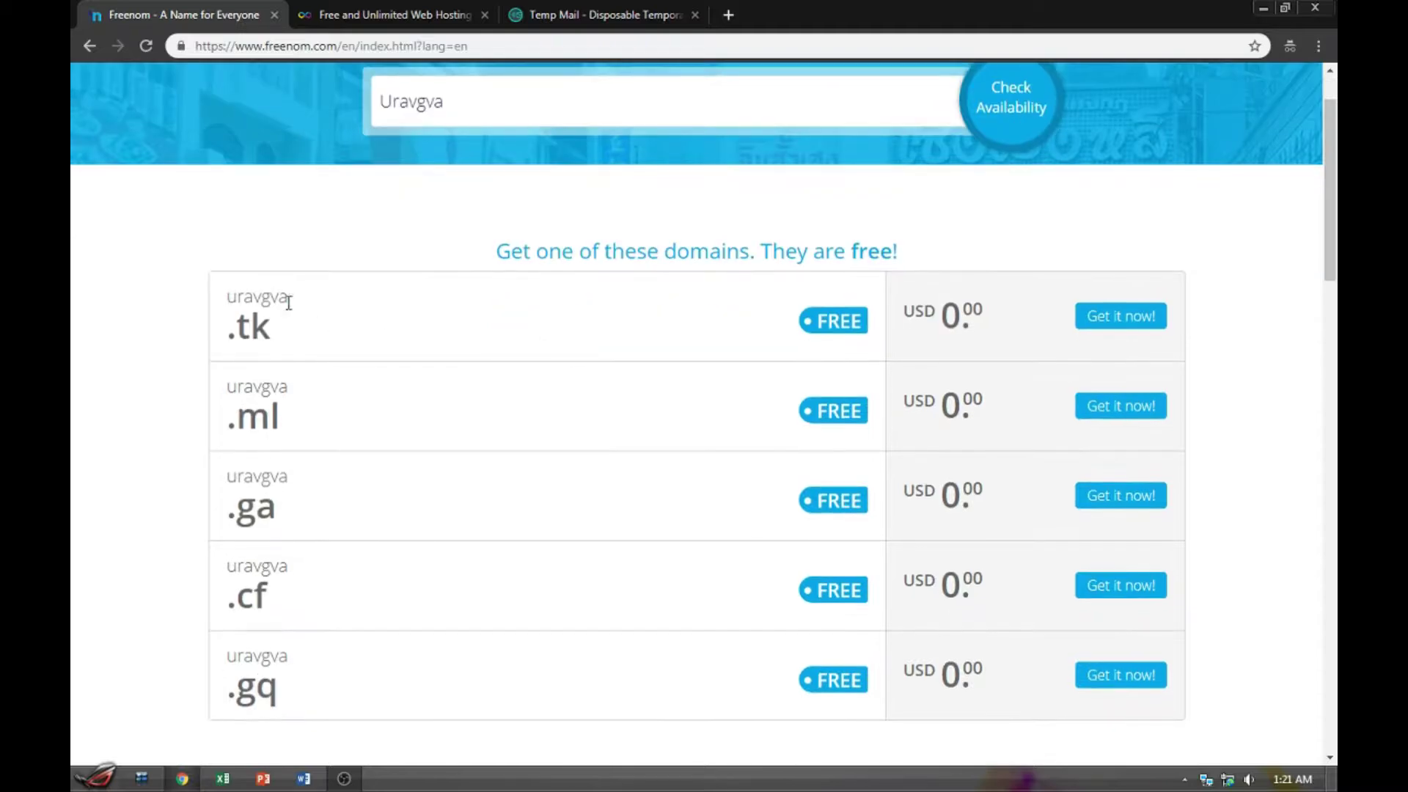
{"action": "scroll", "coordinate": [135, 292], "scroll_direction": "down", "scroll_amount": 1}
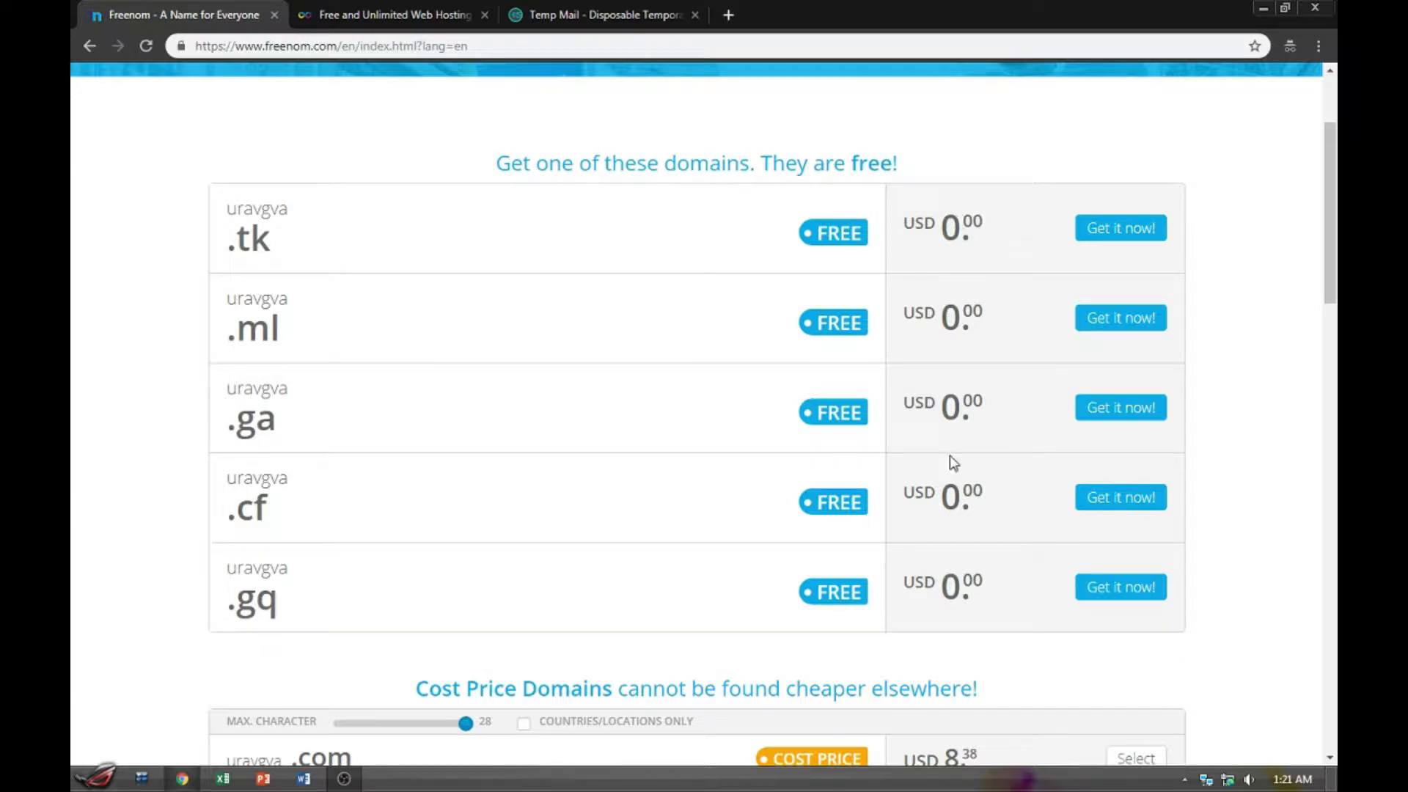
{"action": "scroll", "coordinate": [952, 473], "scroll_direction": "down", "scroll_amount": 2}
{"action": "scroll", "coordinate": [266, 425], "scroll_direction": "up", "scroll_amount": 2}
{"action": "left_click_drag", "start_coordinate": [498, 164], "coordinate": [915, 167]}
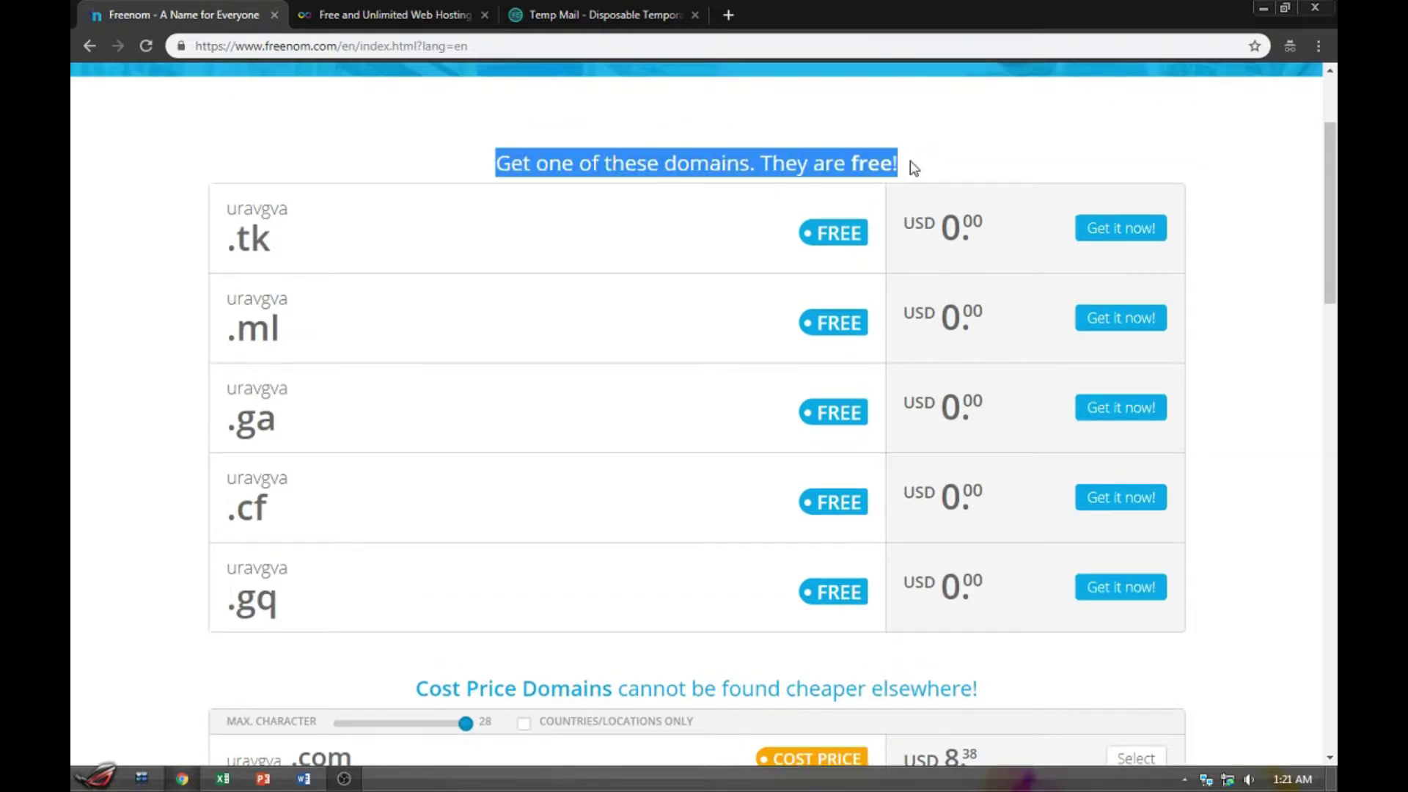
{"action": "scroll", "coordinate": [268, 331], "scroll_direction": "down", "scroll_amount": 2}
{"action": "scroll", "coordinate": [268, 331], "scroll_direction": "down", "scroll_amount": 5}
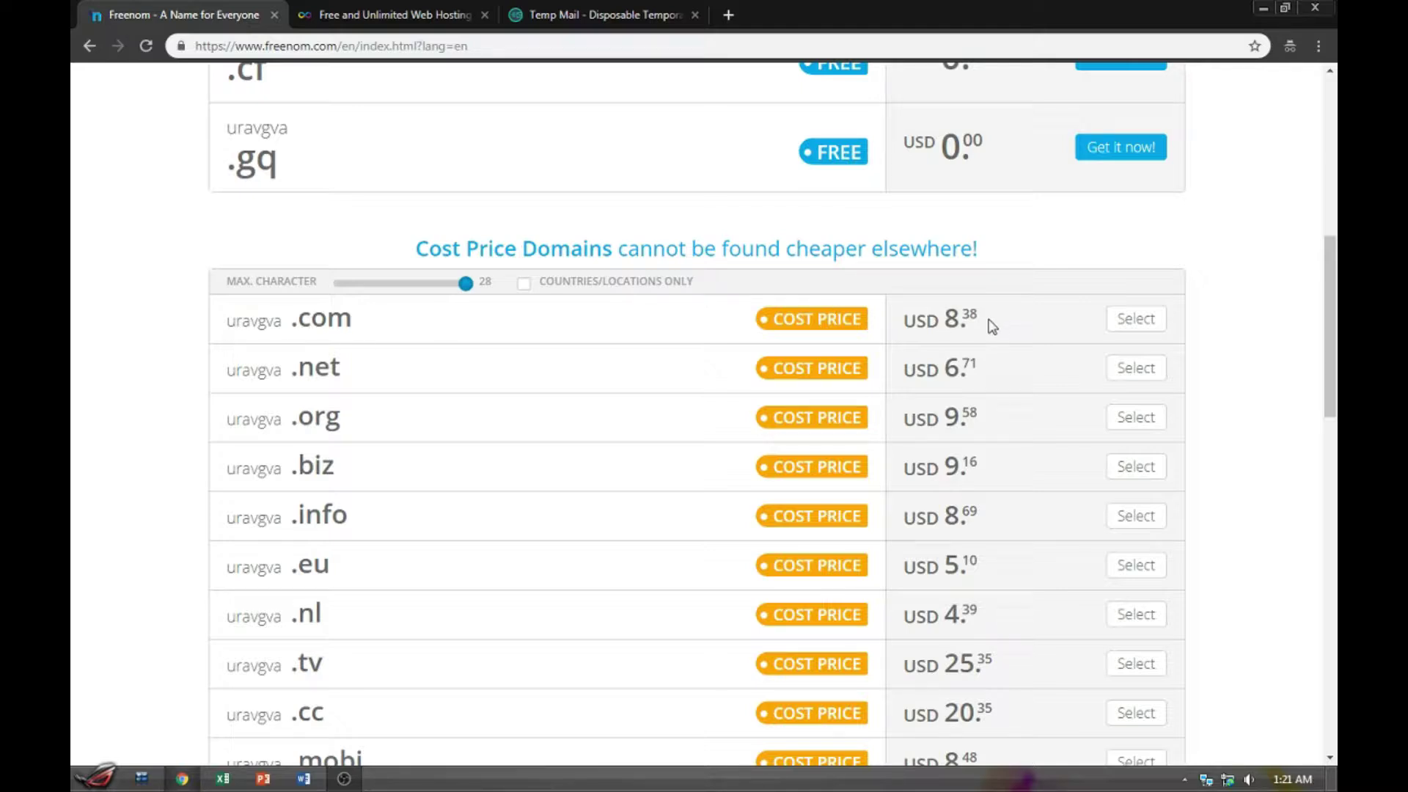
{"action": "scroll", "coordinate": [1242, 350], "scroll_direction": "up", "scroll_amount": 1}
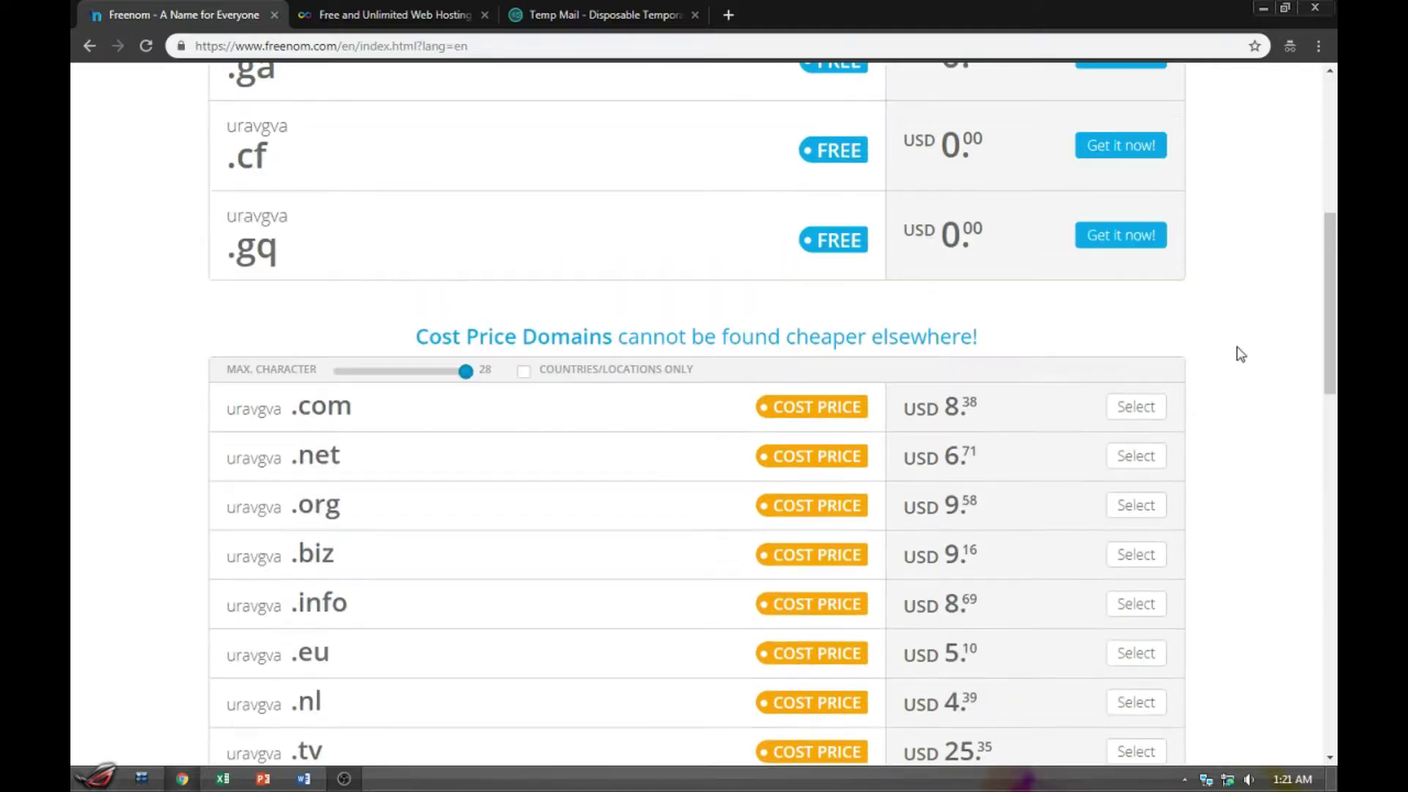
{"action": "scroll", "coordinate": [1240, 355], "scroll_direction": "up", "scroll_amount": 3}
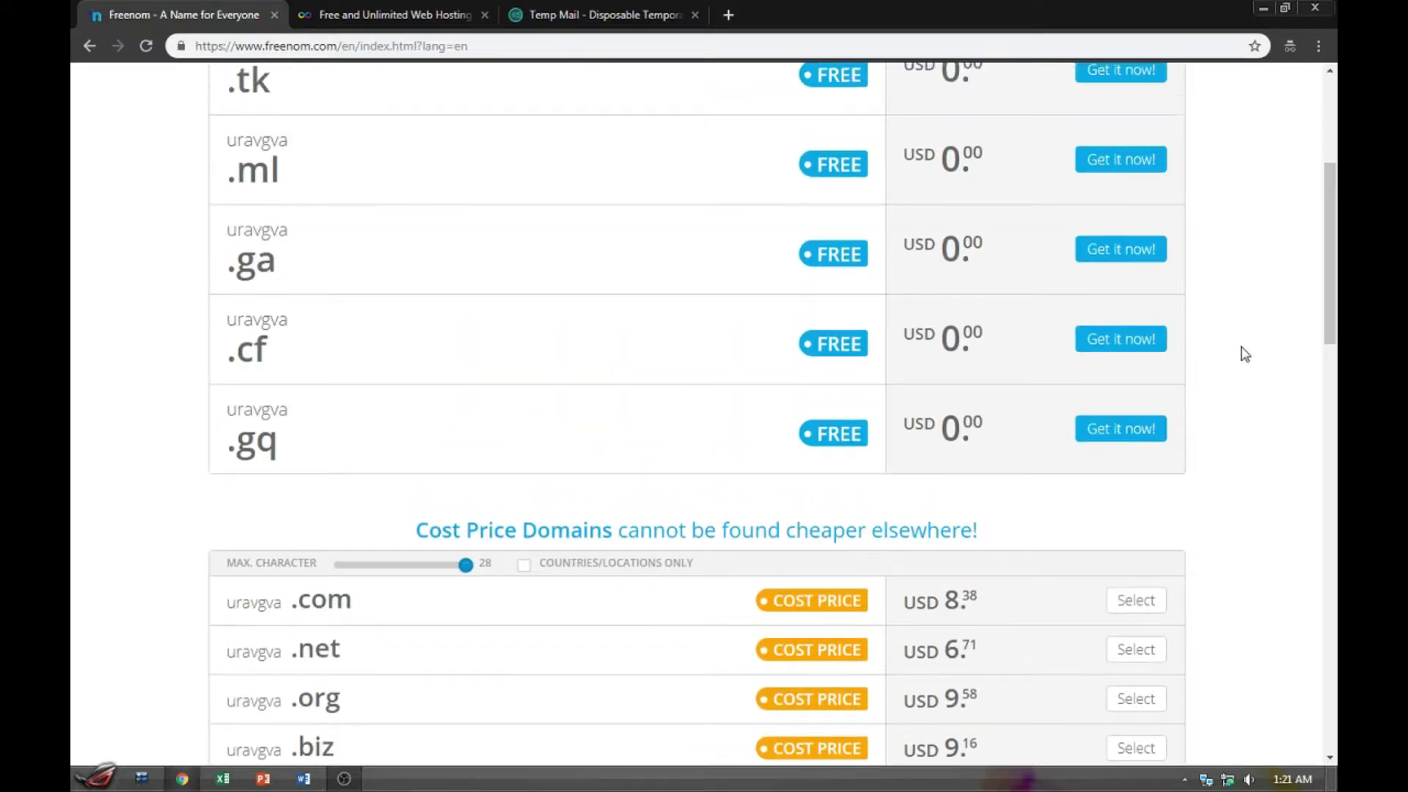
{"action": "scroll", "coordinate": [1238, 354], "scroll_direction": "up", "scroll_amount": 1}
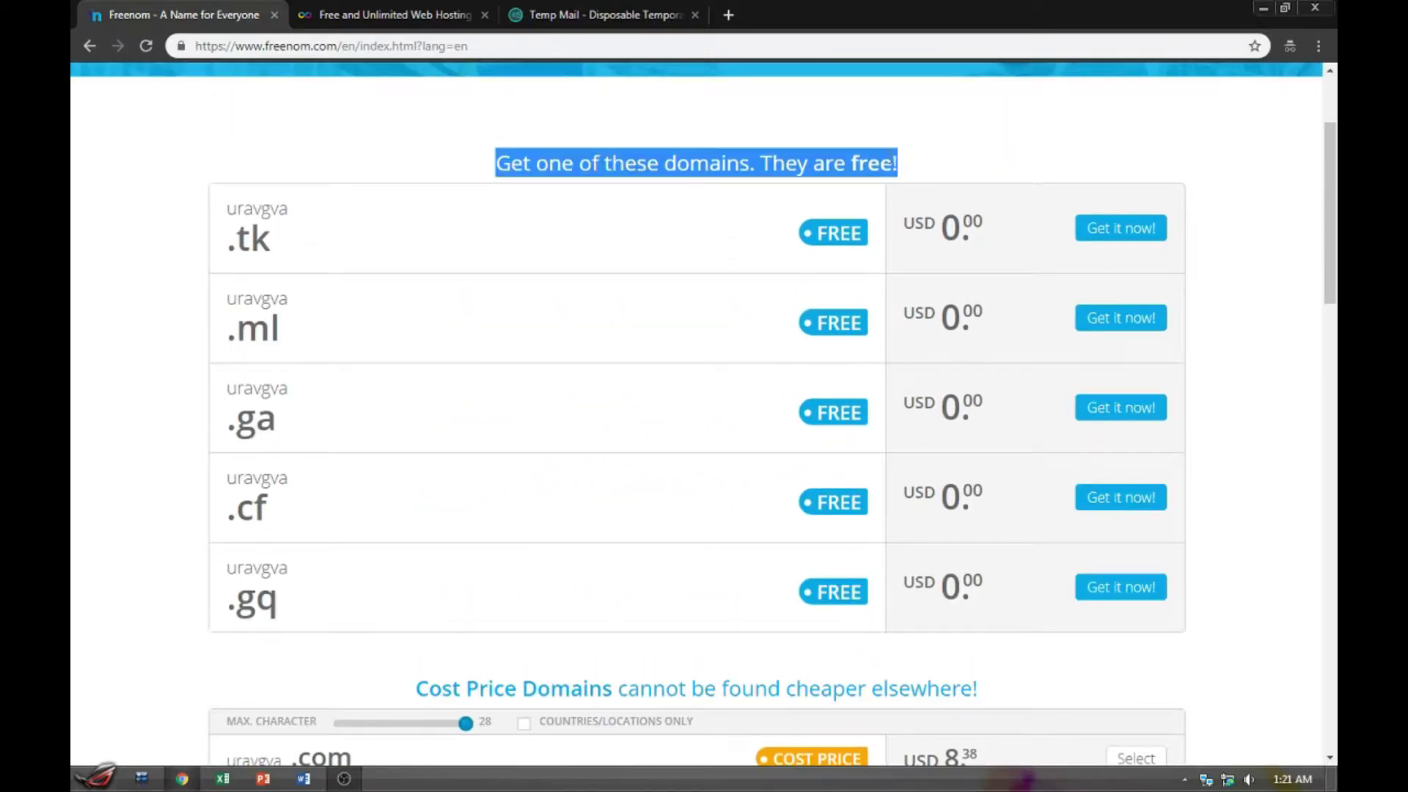
{"action": "left_click", "coordinate": [896, 159]}
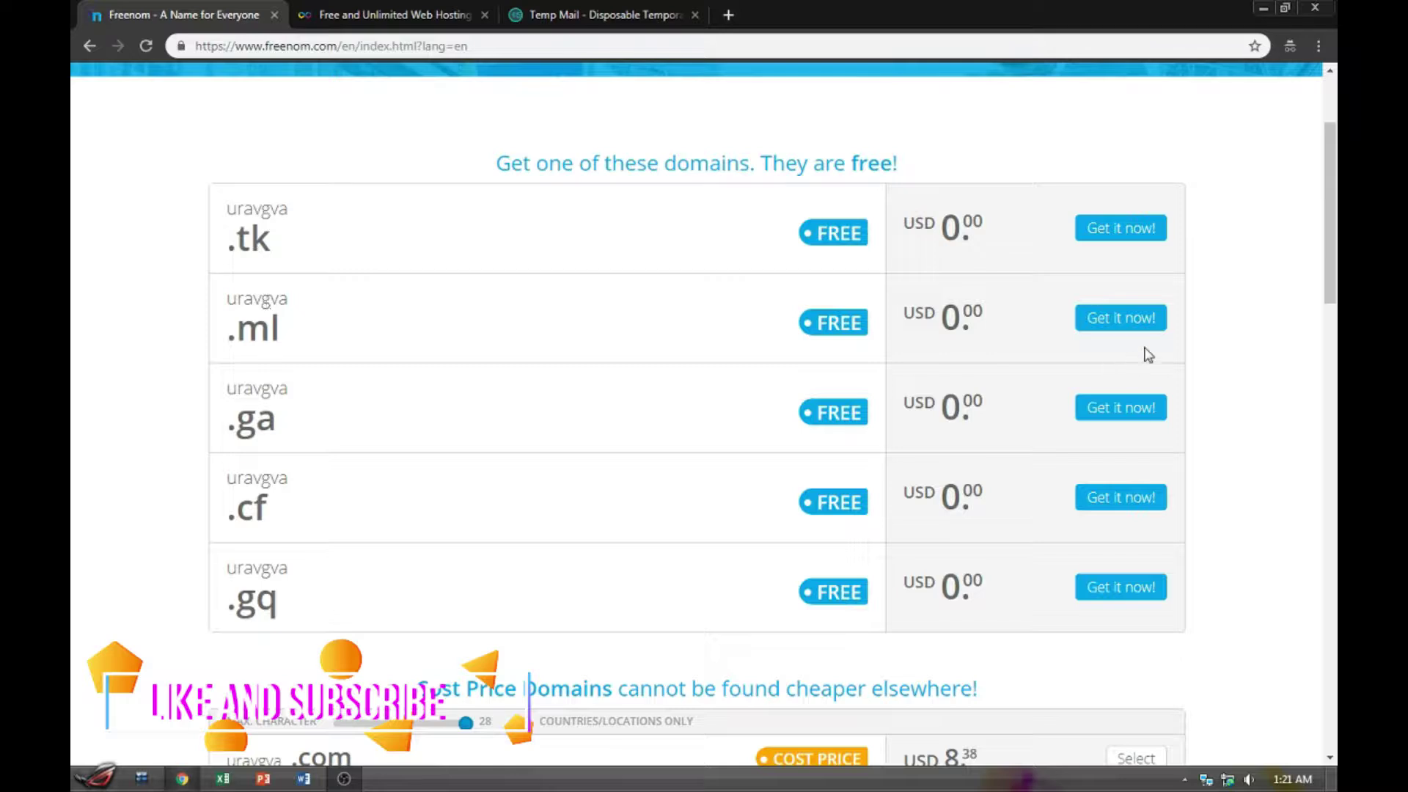
Step: Add the free uravgva.ml domain to the cart and proceed to checkout
{"action": "left_click", "coordinate": [1135, 323]}
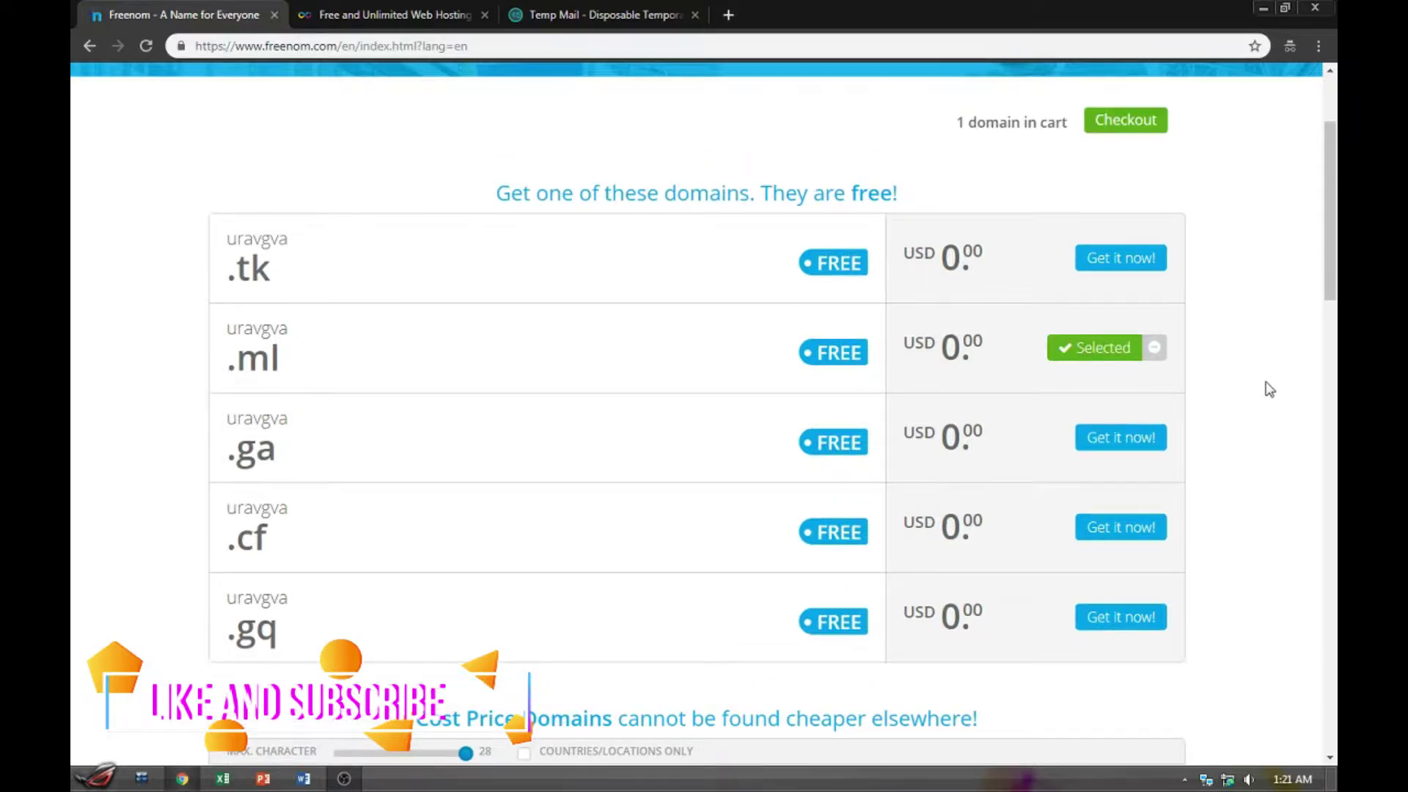
{"action": "scroll", "coordinate": [1269, 389], "scroll_direction": "up", "scroll_amount": 3}
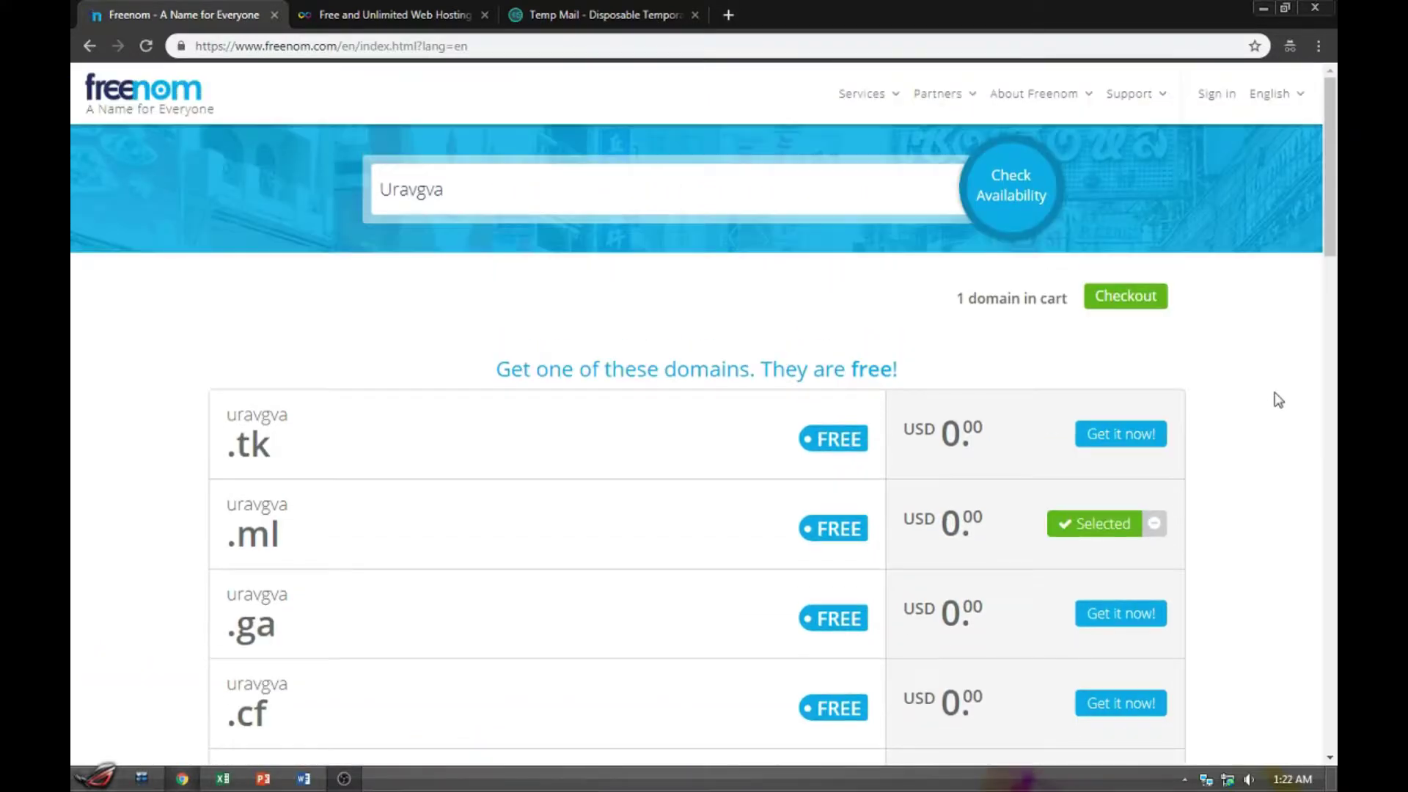
{"action": "left_click", "coordinate": [1118, 300]}
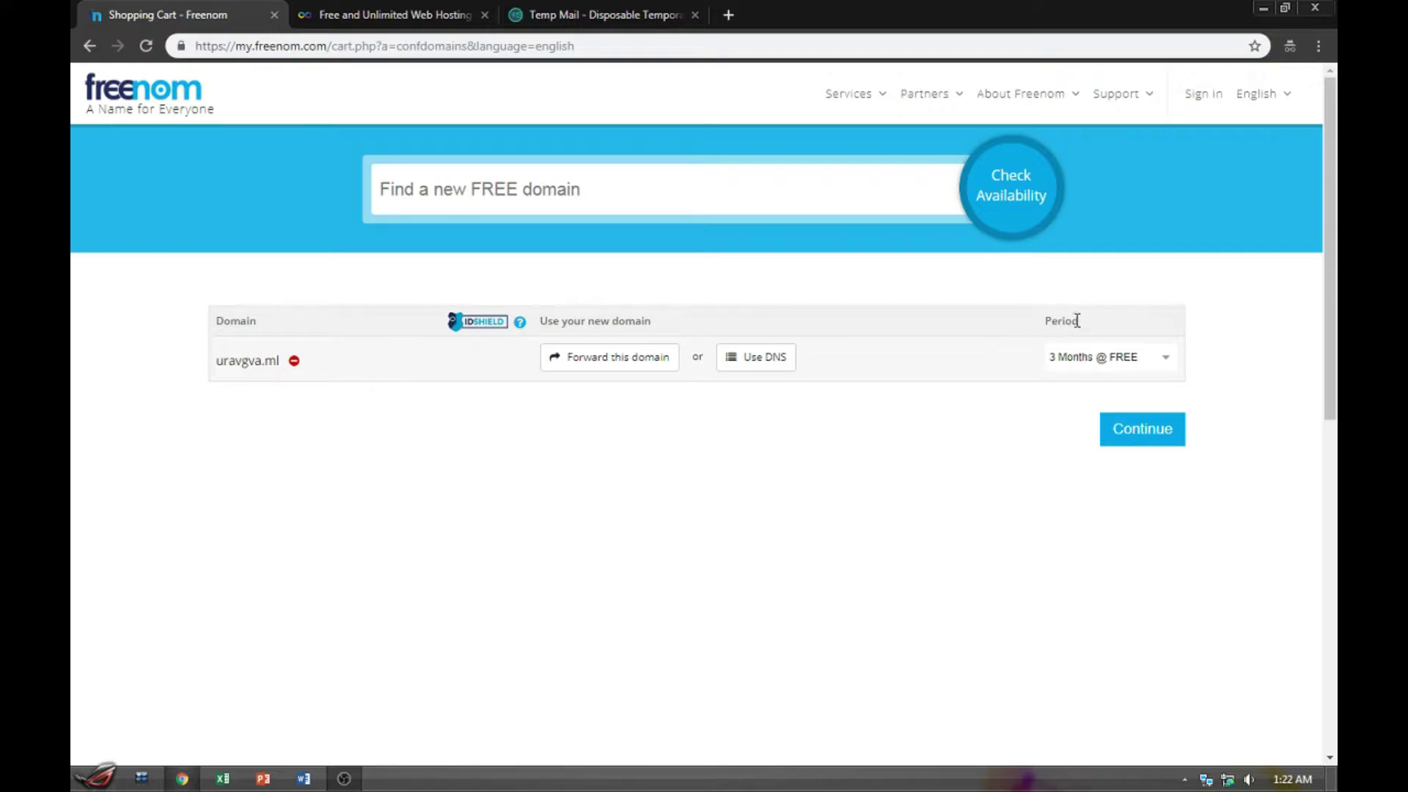
Step: Set the registration period for uravgva.ml to 12 Months @ FREE and continue to the order review
{"action": "left_click_drag", "start_coordinate": [1050, 321], "coordinate": [1194, 372]}
{"action": "left_click", "coordinate": [1210, 368]}
{"action": "left_click", "coordinate": [1166, 362]}
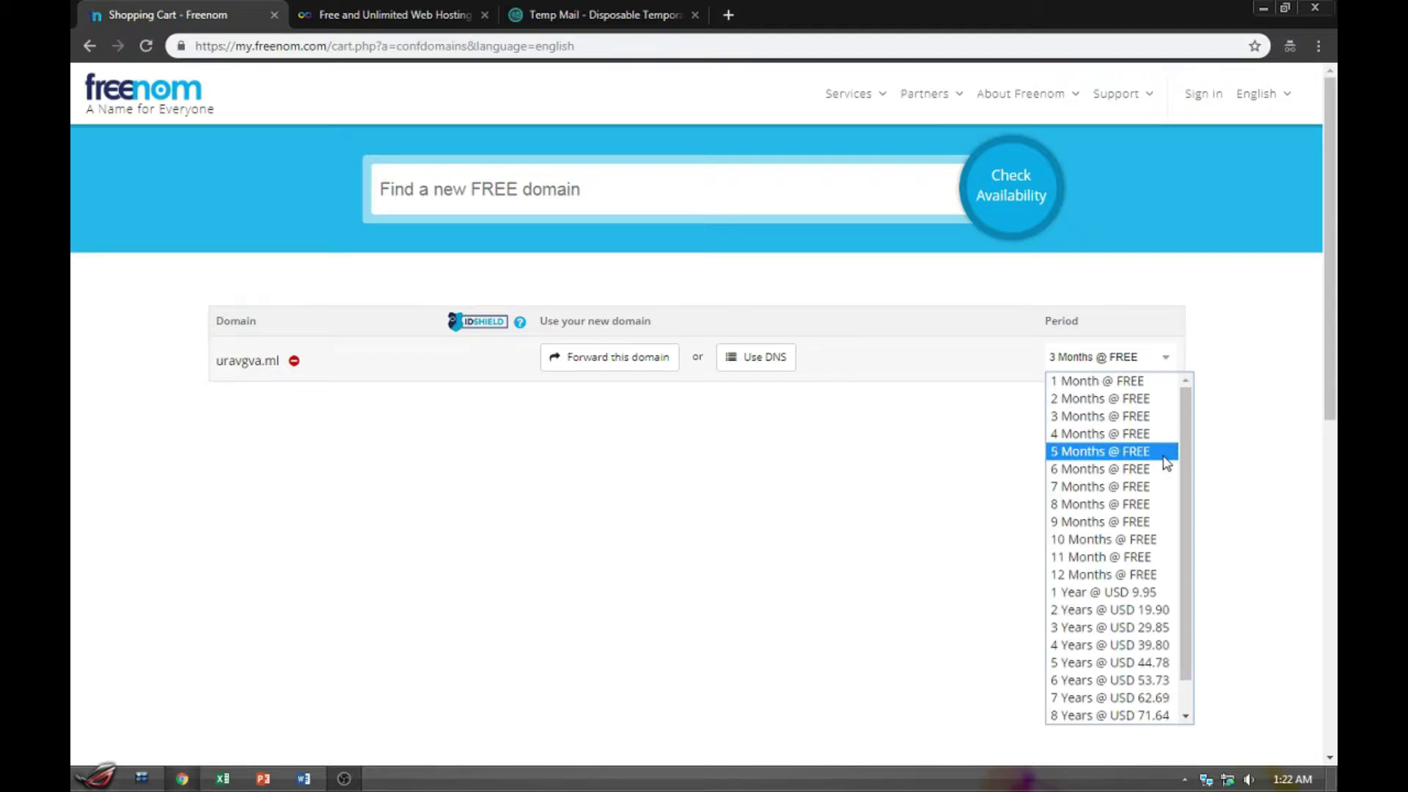
{"action": "left_click", "coordinate": [1091, 578]}
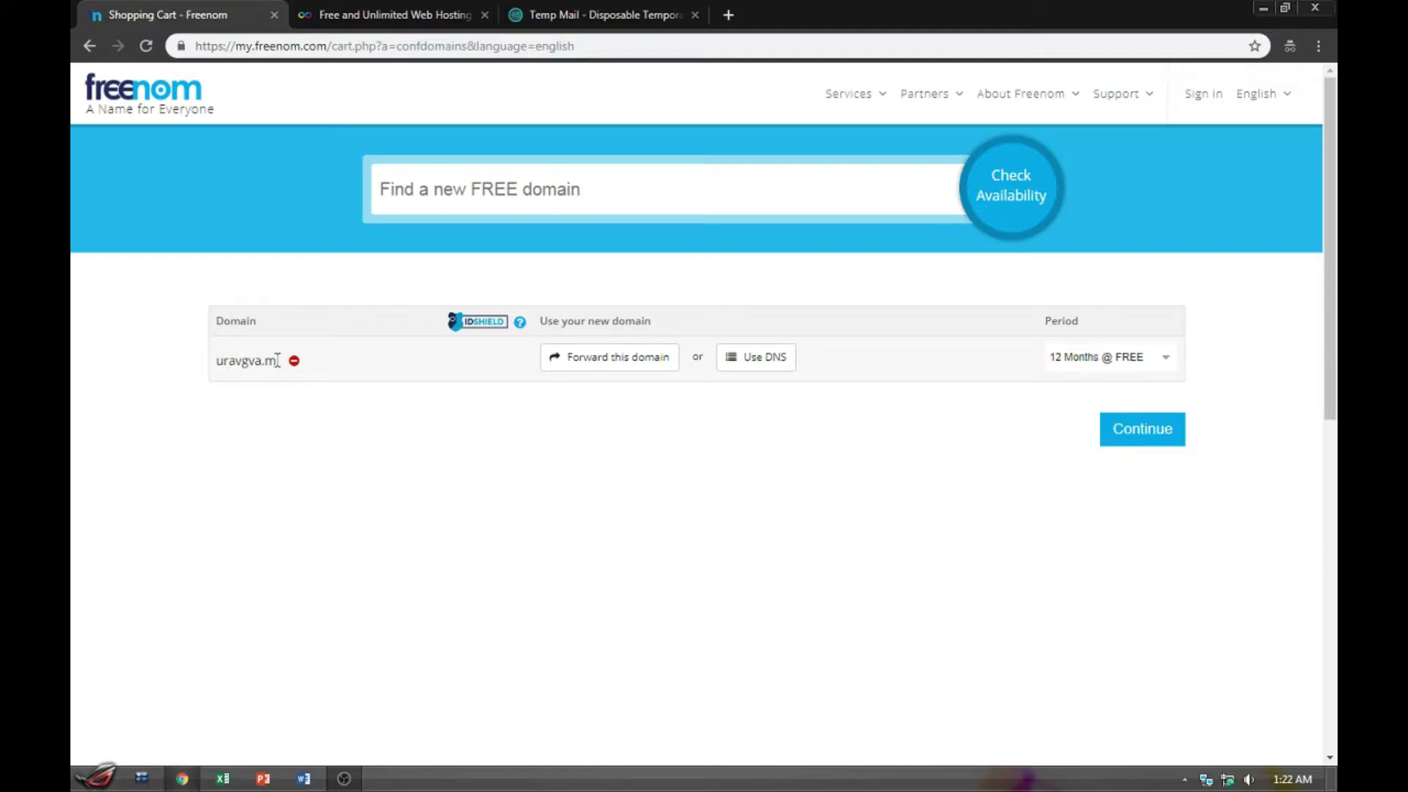
{"action": "left_click", "coordinate": [1149, 447]}
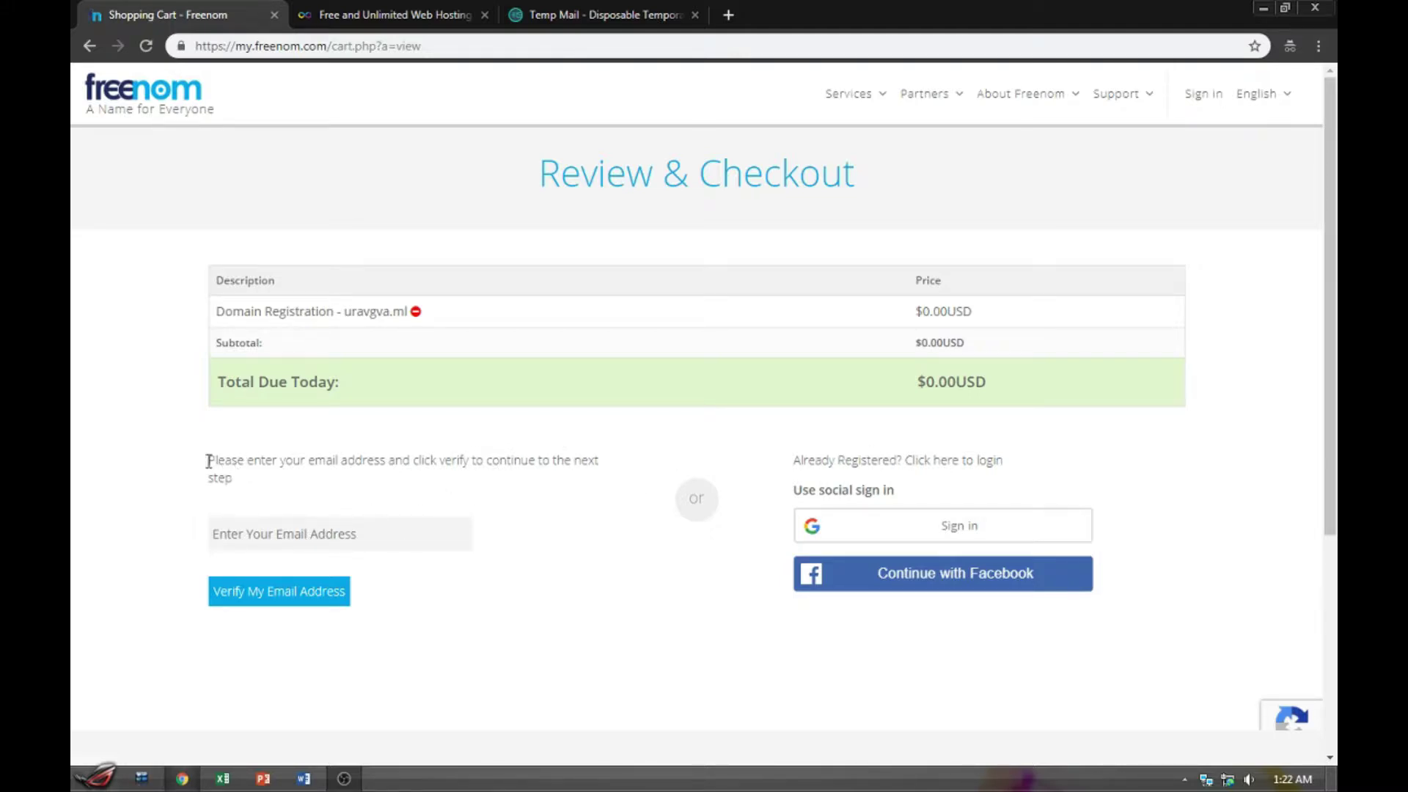
Step: Enter the registrant's email address on the checkout page and request its verification
{"action": "mouse_move", "coordinate": [208, 460]}
{"action": "left_mouse_down"}
{"action": "mouse_move", "coordinate": [233, 481]}
{"action": "mouse_move", "coordinate": [209, 478]}
{"action": "mouse_move", "coordinate": [208, 460]}
{"action": "left_mouse_up"}
{"action": "left_click", "coordinate": [237, 481]}
{"action": "left_click", "coordinate": [303, 537]}
{"action": "key", "text": "ctrl+v"}
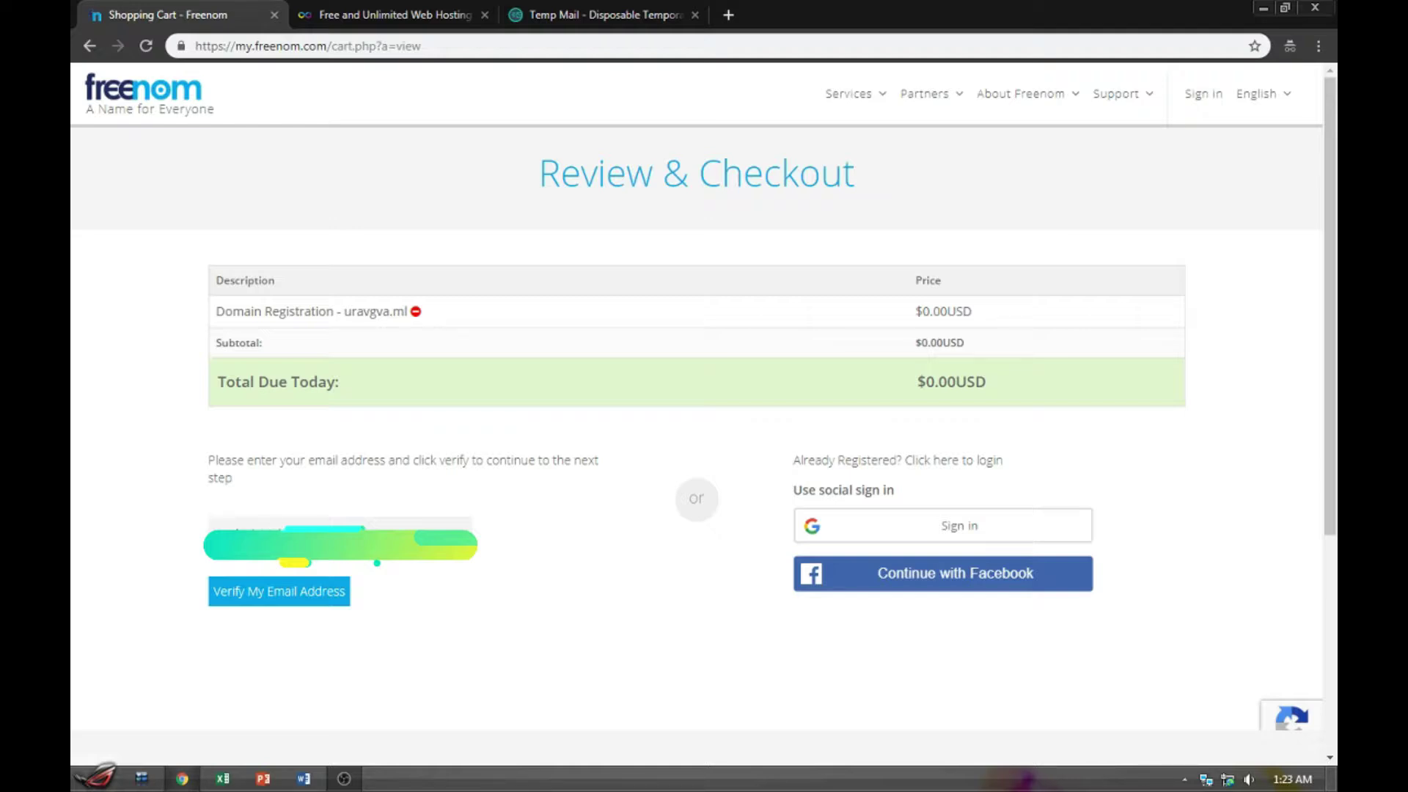
{"action": "left_click", "coordinate": [273, 593]}
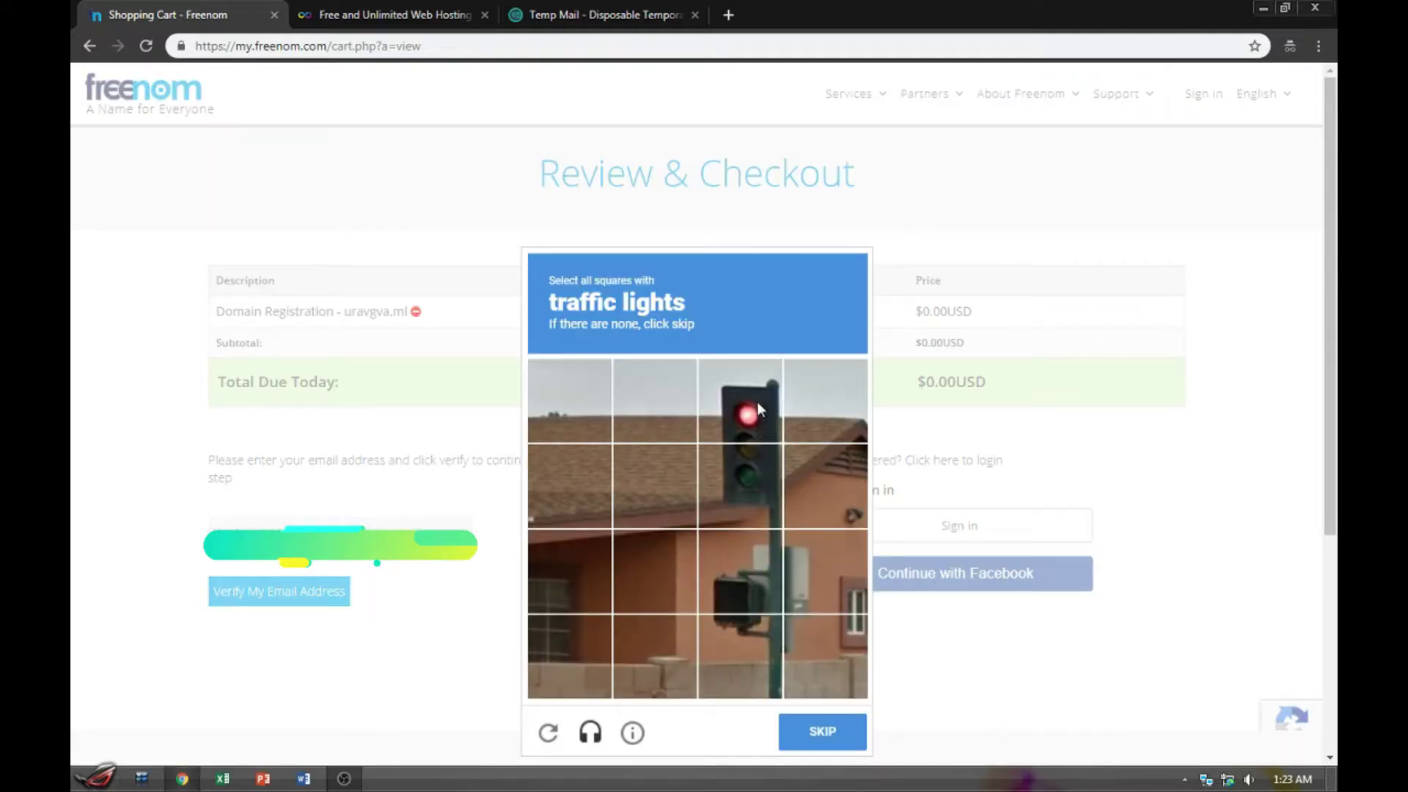
Step: Select the two upper traffic light squares in the captcha and go on to its second image
{"action": "left_click", "coordinate": [759, 409]}
{"action": "left_click", "coordinate": [754, 499]}
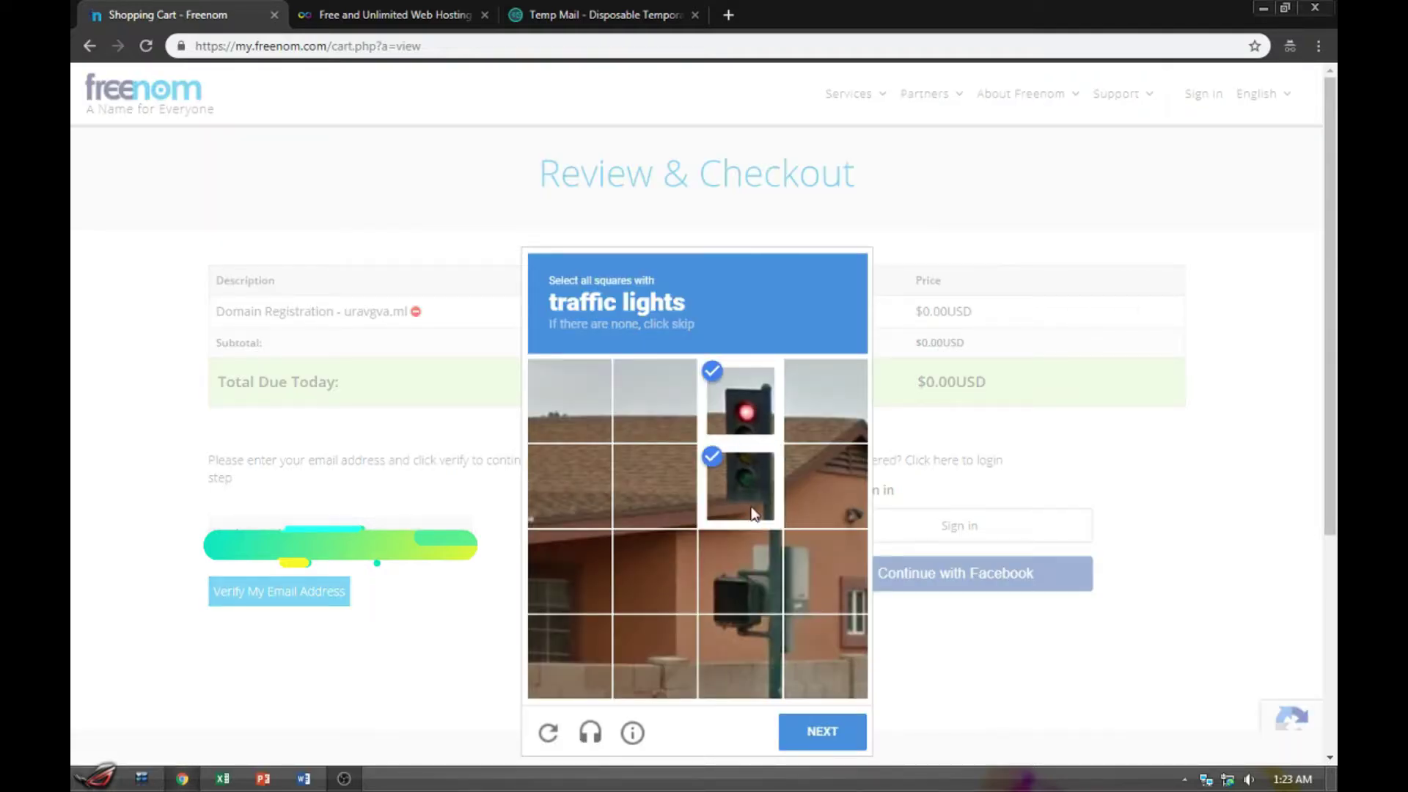
{"action": "left_click", "coordinate": [828, 731]}
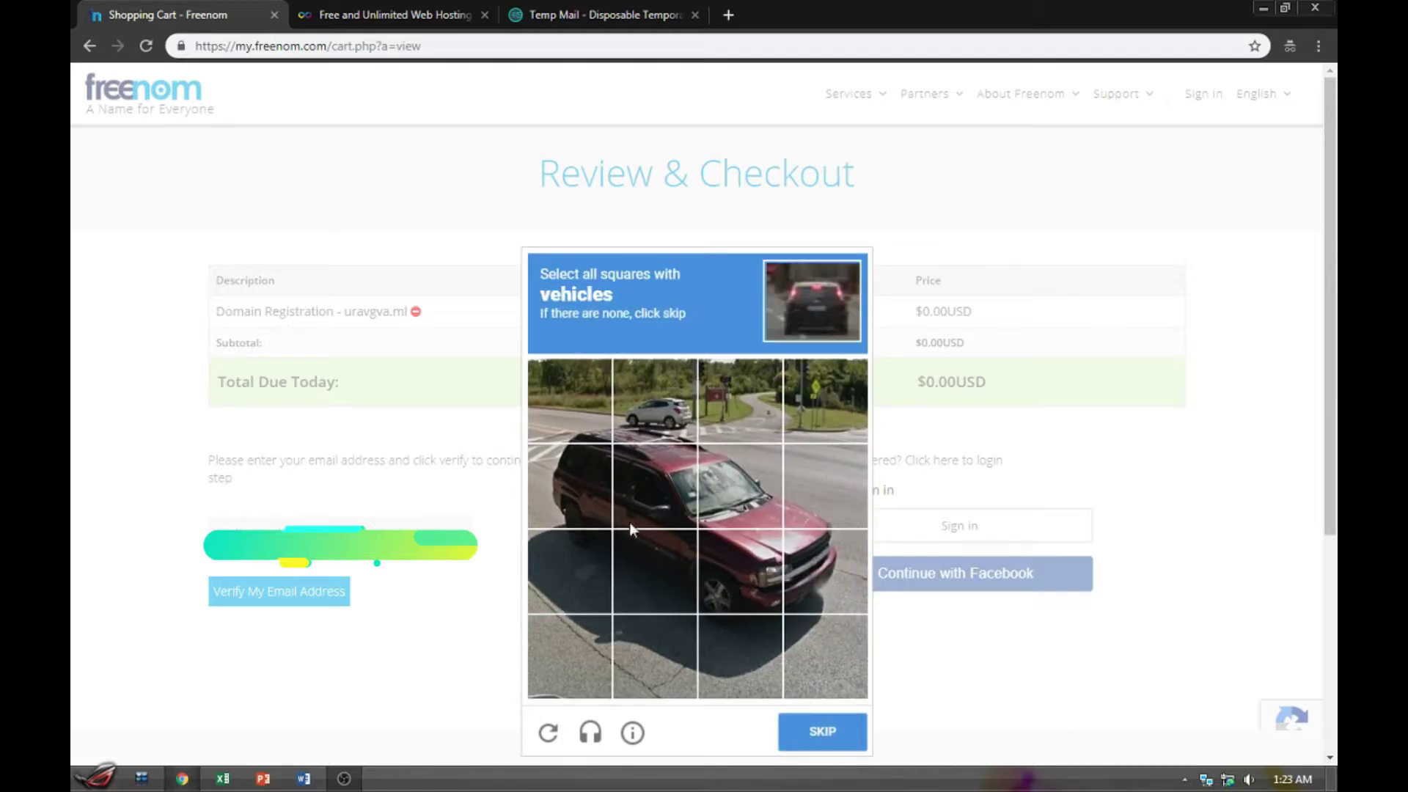
Step: Select all squares containing vehicles in the captcha image and submit it for verification
{"action": "left_click", "coordinate": [583, 481]}
{"action": "left_click", "coordinate": [649, 407]}
{"action": "left_click", "coordinate": [658, 477]}
{"action": "left_click", "coordinate": [741, 486]}
{"action": "left_click", "coordinate": [744, 565]}
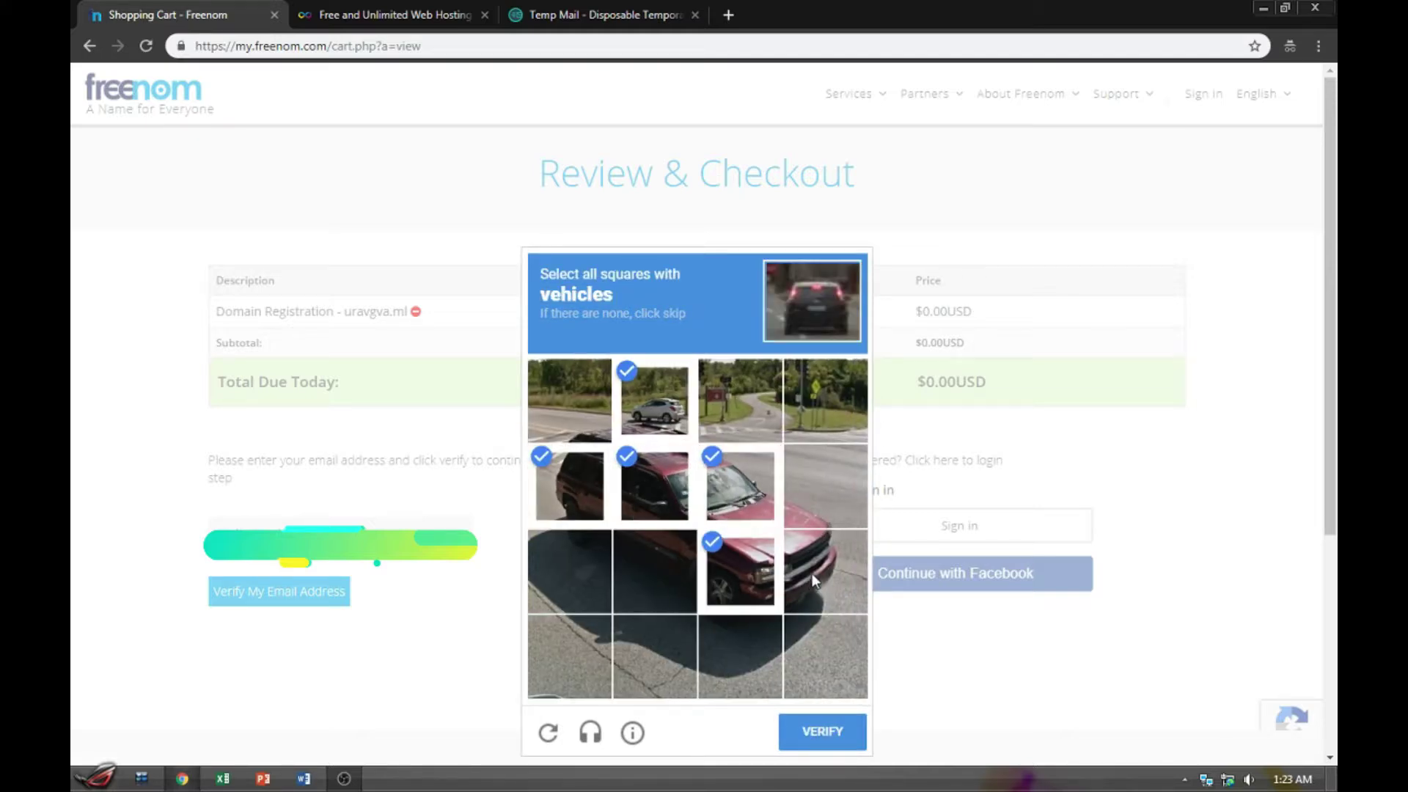
{"action": "left_click", "coordinate": [811, 573]}
{"action": "left_click", "coordinate": [826, 488]}
{"action": "left_click", "coordinate": [570, 571]}
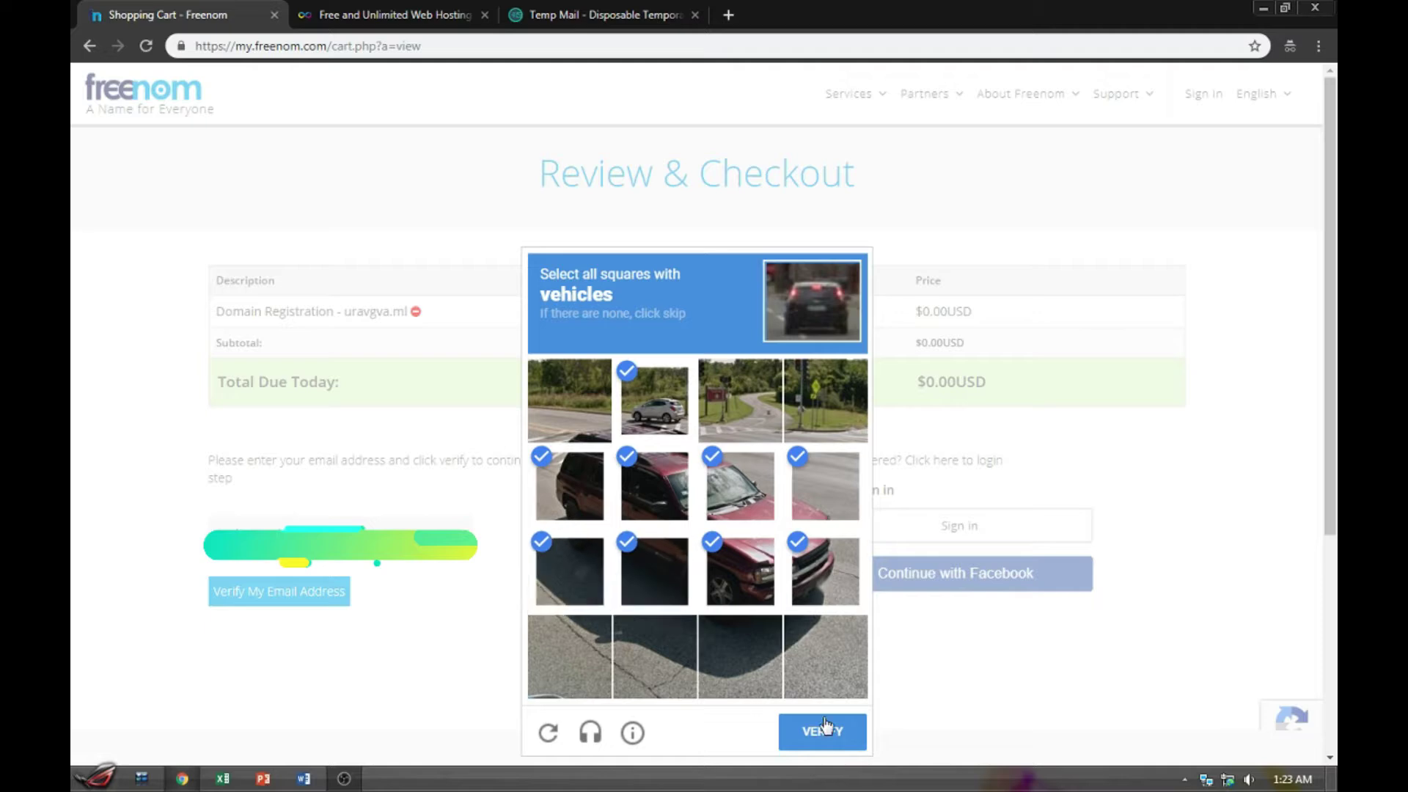
{"action": "left_click", "coordinate": [823, 733]}
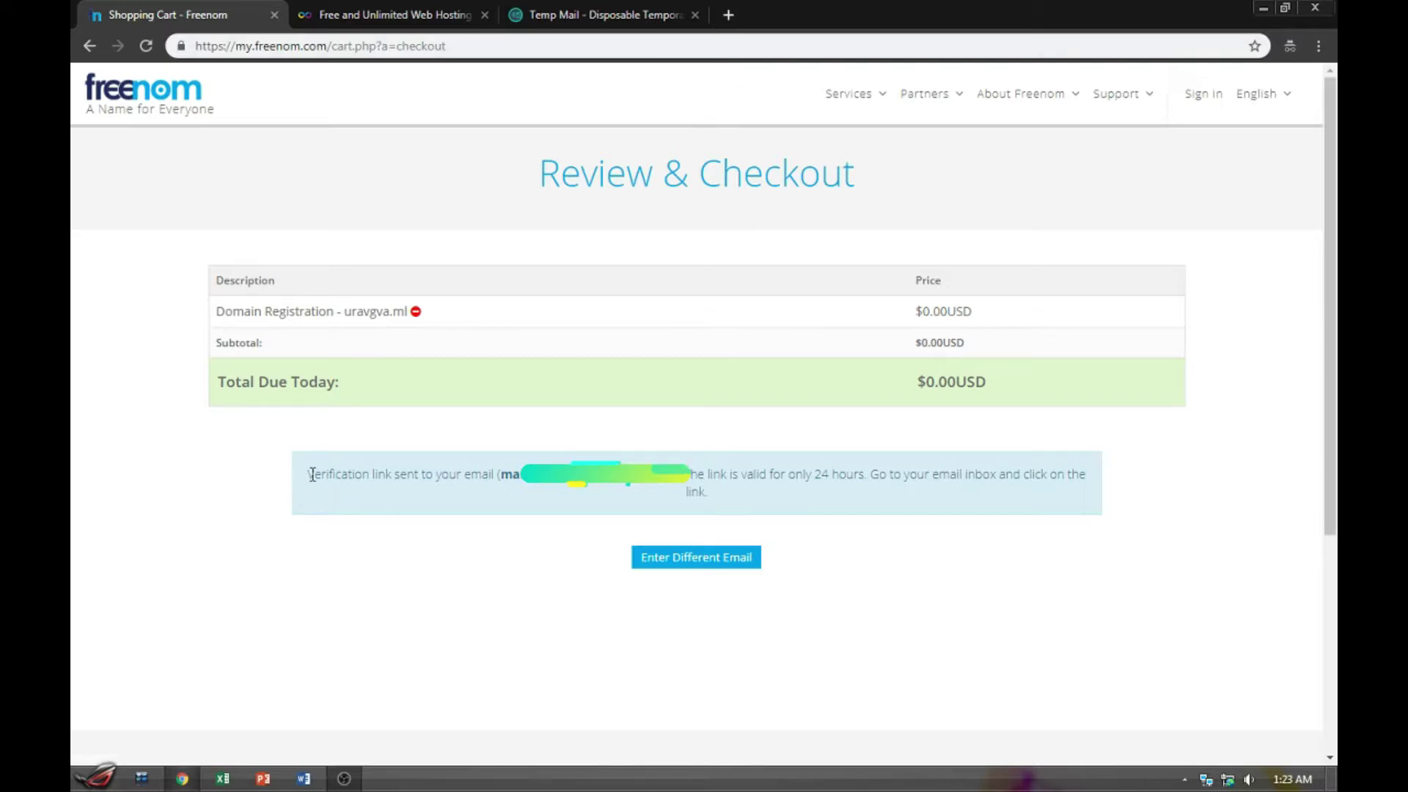
Step: Open mail.google.com in a new browser tab to reach the inbox that received the verification link
{"action": "left_click_drag", "start_coordinate": [313, 475], "coordinate": [757, 466]}
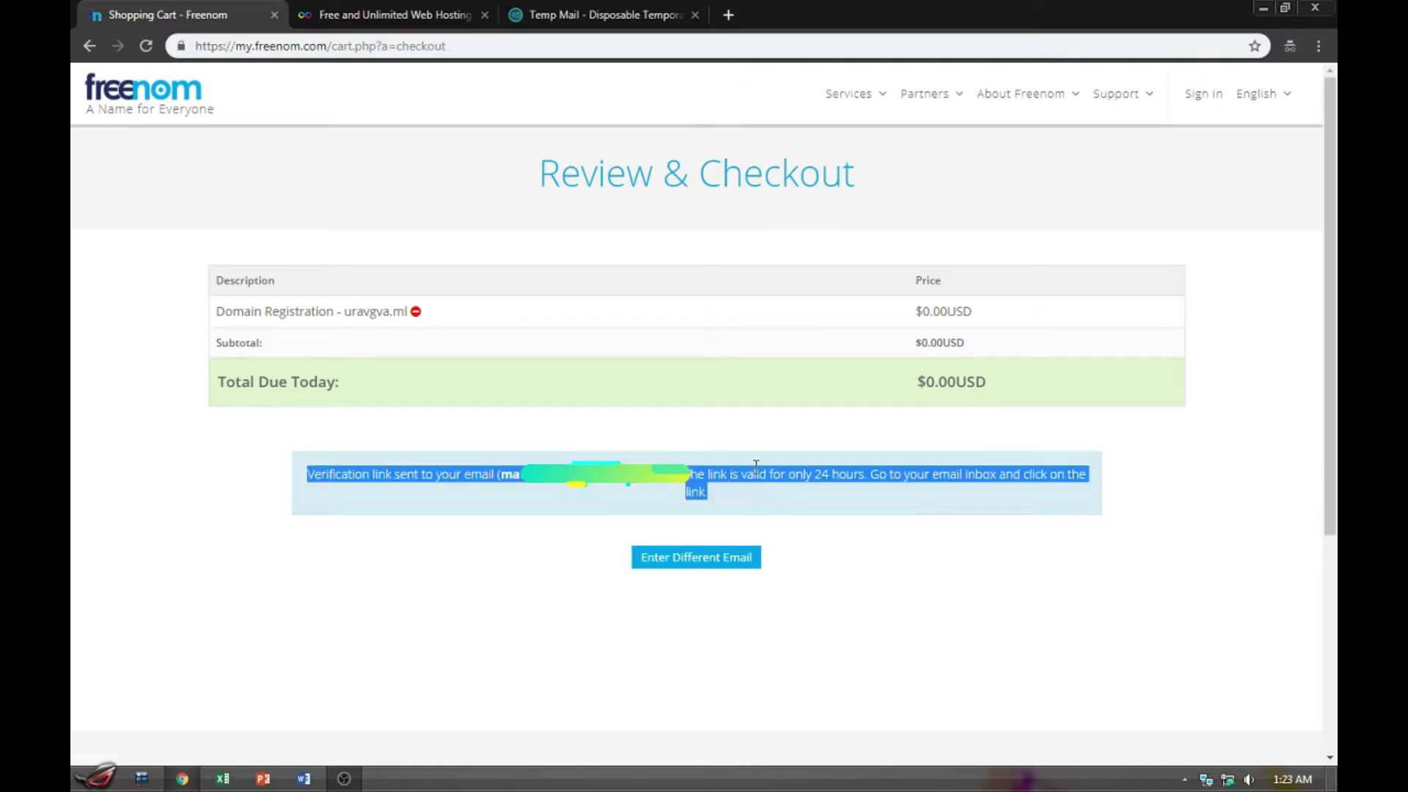
{"action": "left_click", "coordinate": [729, 14]}
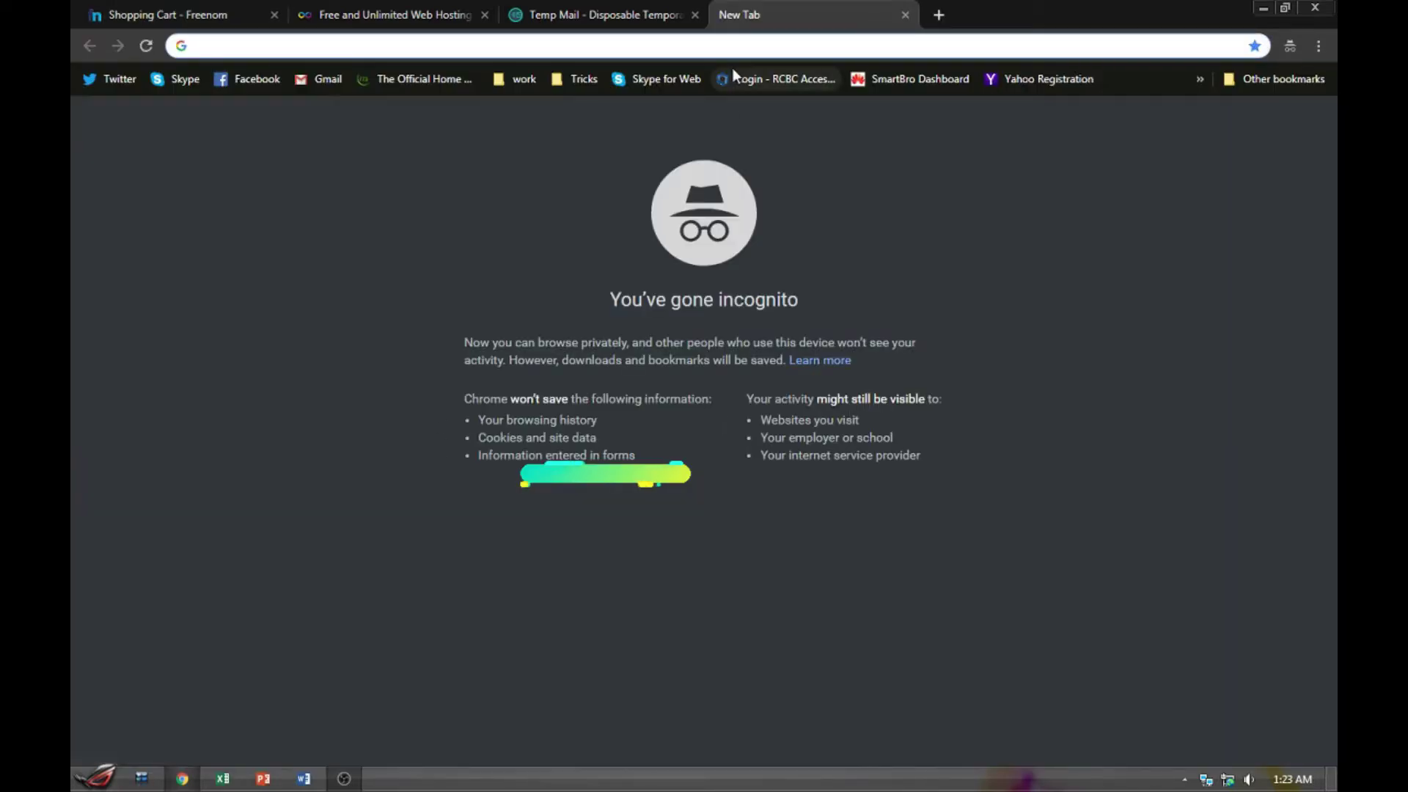
{"action": "type", "text": "mail.google.com"}
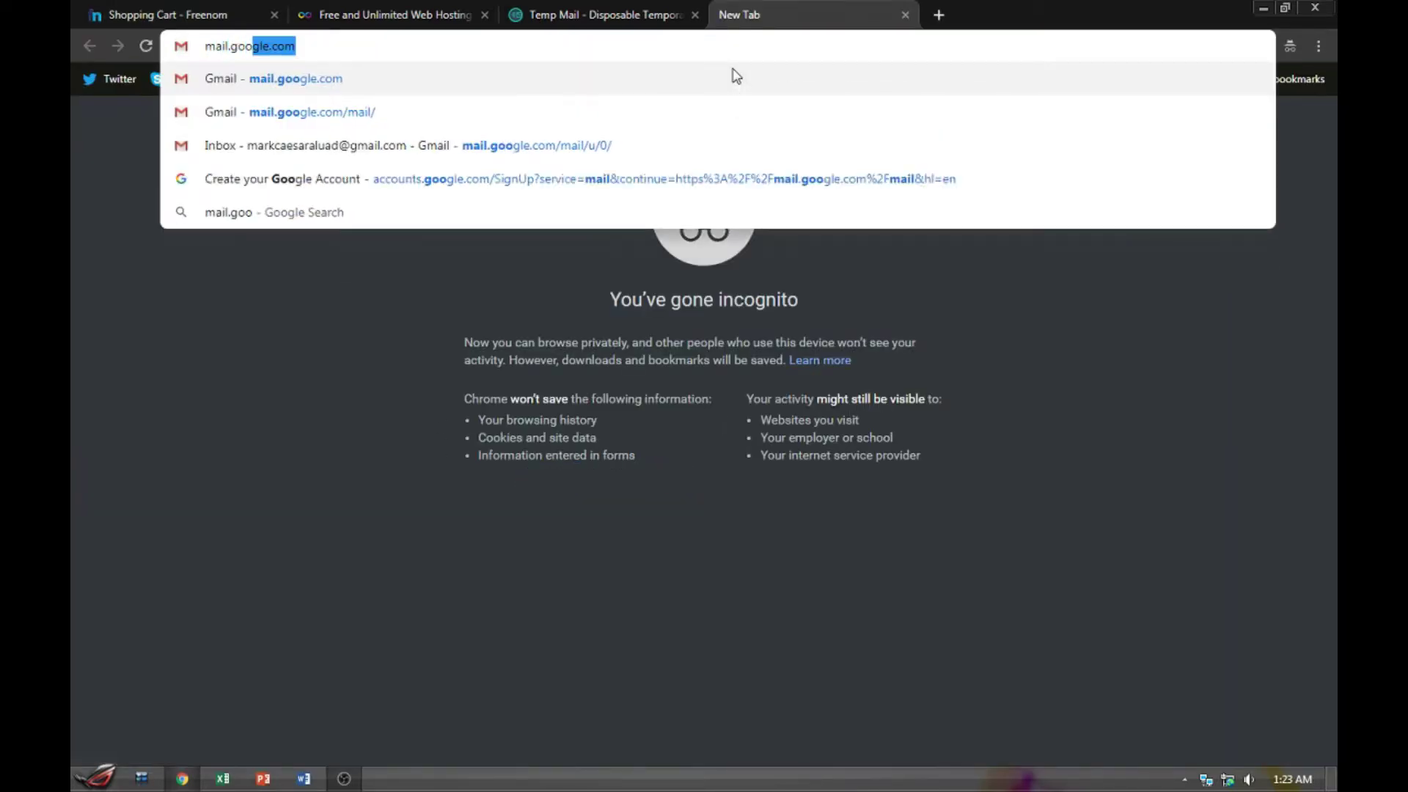
{"action": "key", "text": "Return"}
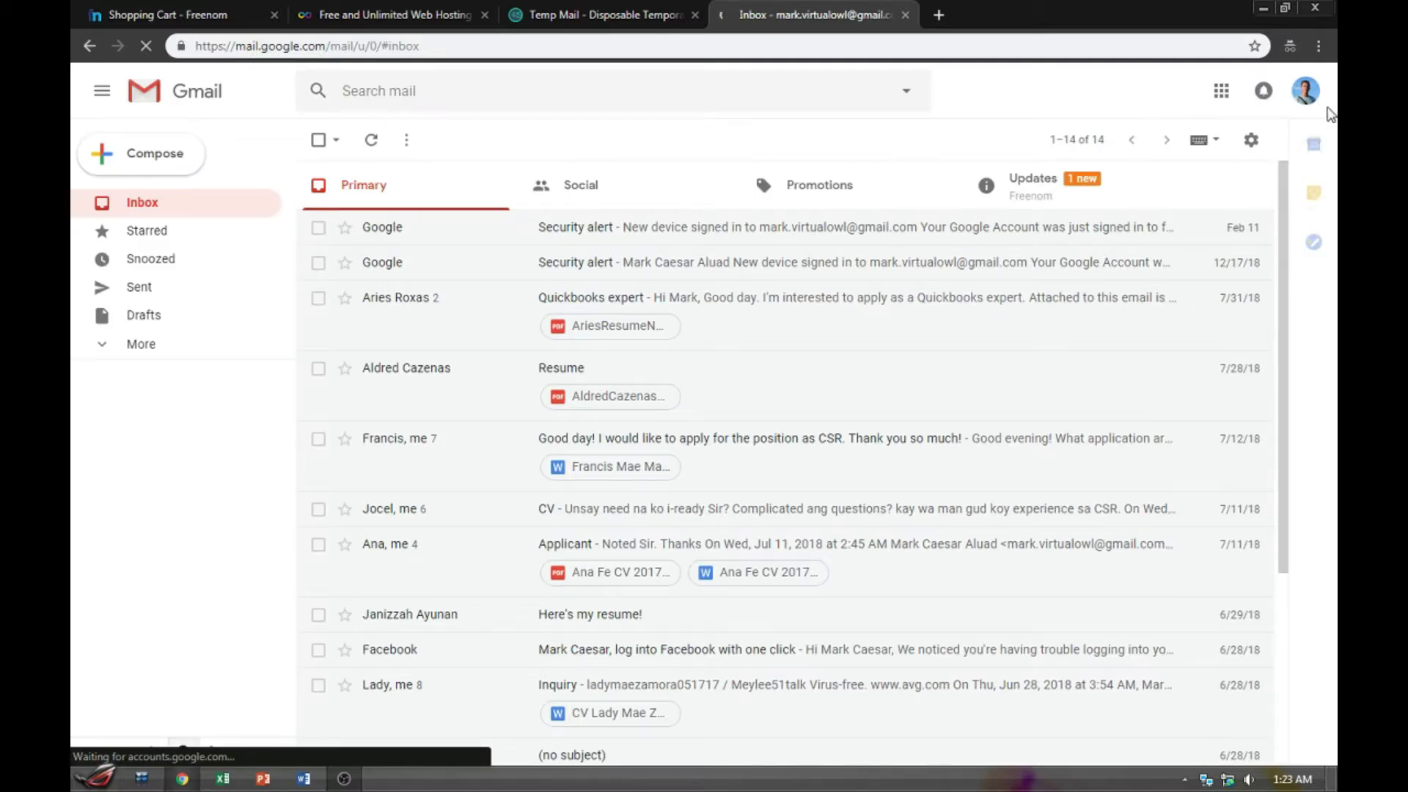
Step: Open the Freenom Email Verification message among the Updates emails and follow its confirmation link
{"action": "left_click", "coordinate": [1050, 197]}
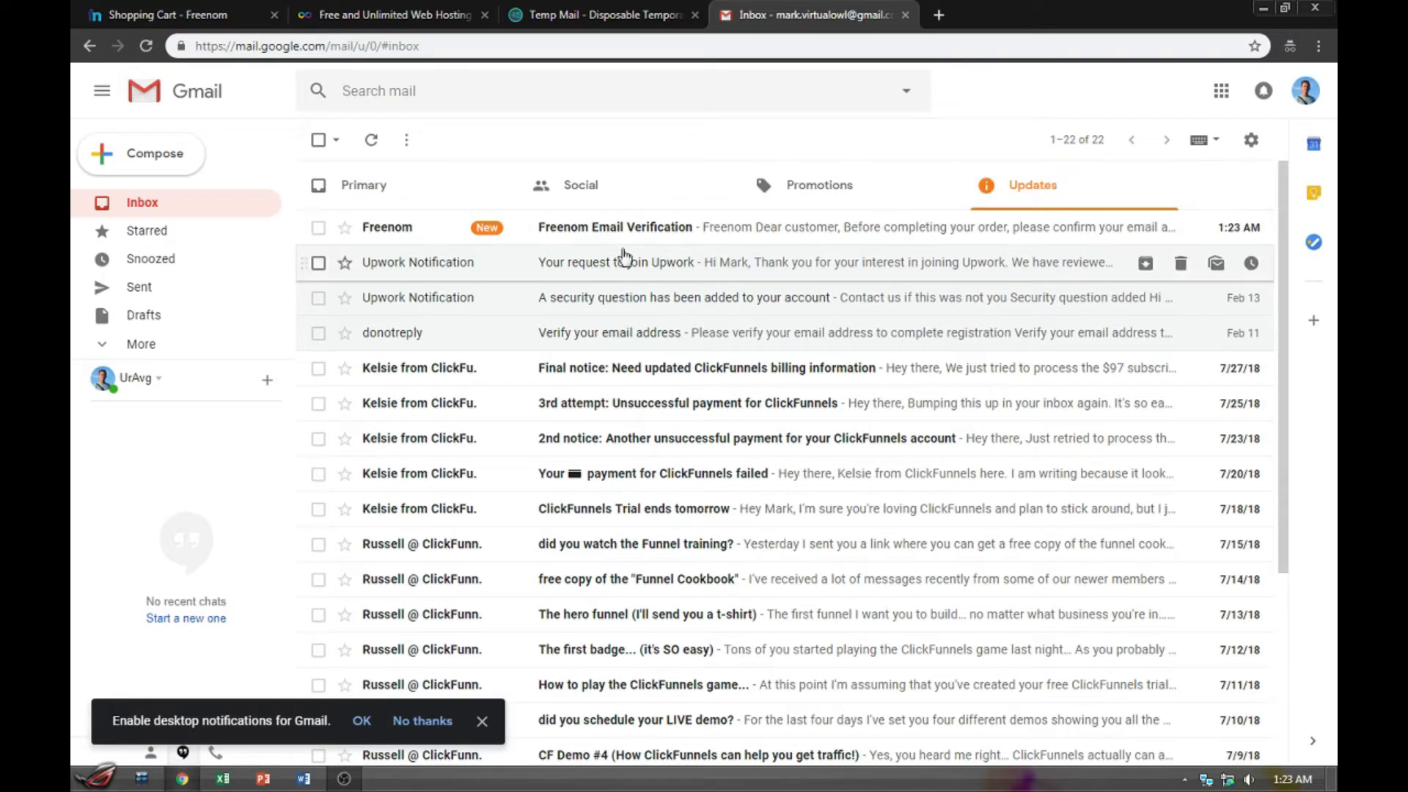
{"action": "left_click", "coordinate": [606, 227]}
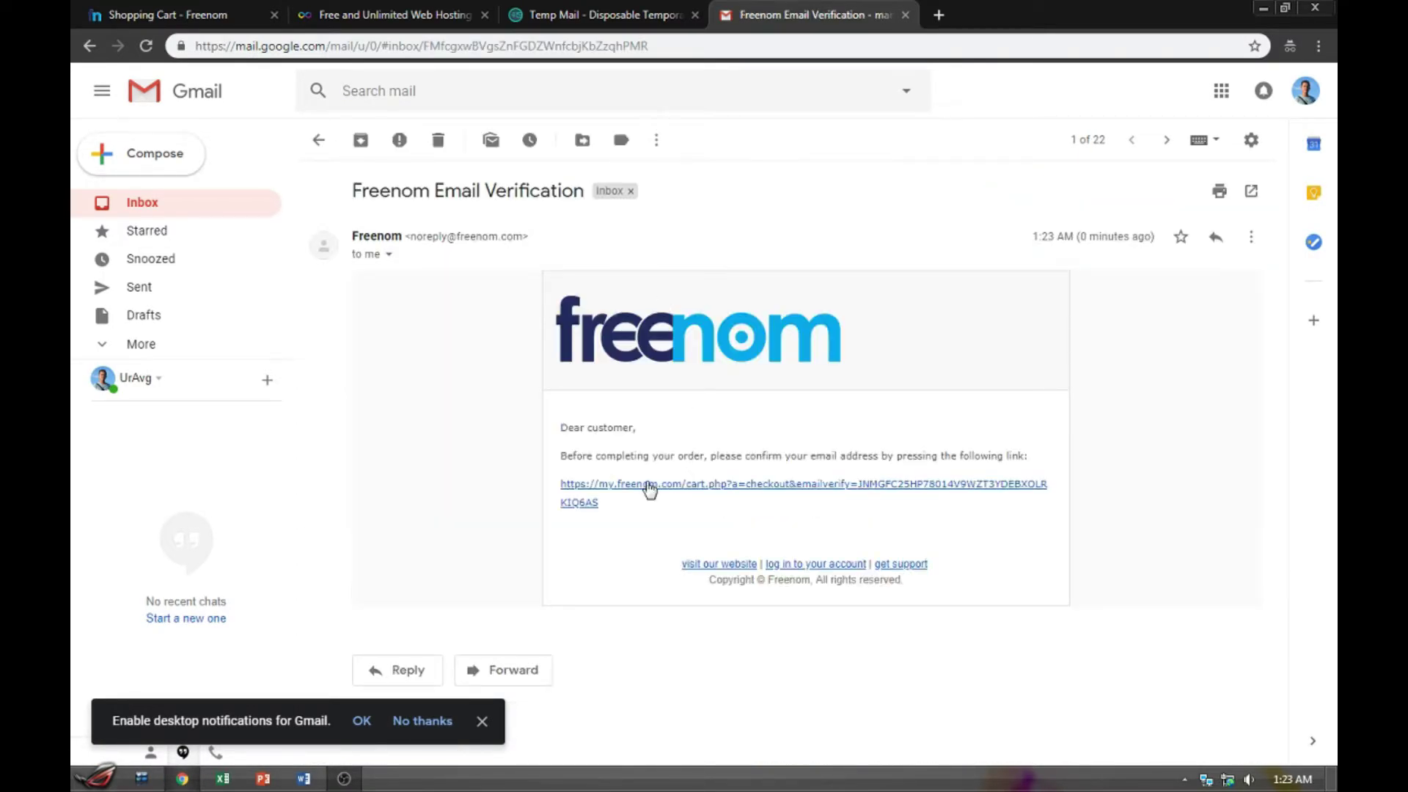
{"action": "left_click", "coordinate": [650, 486]}
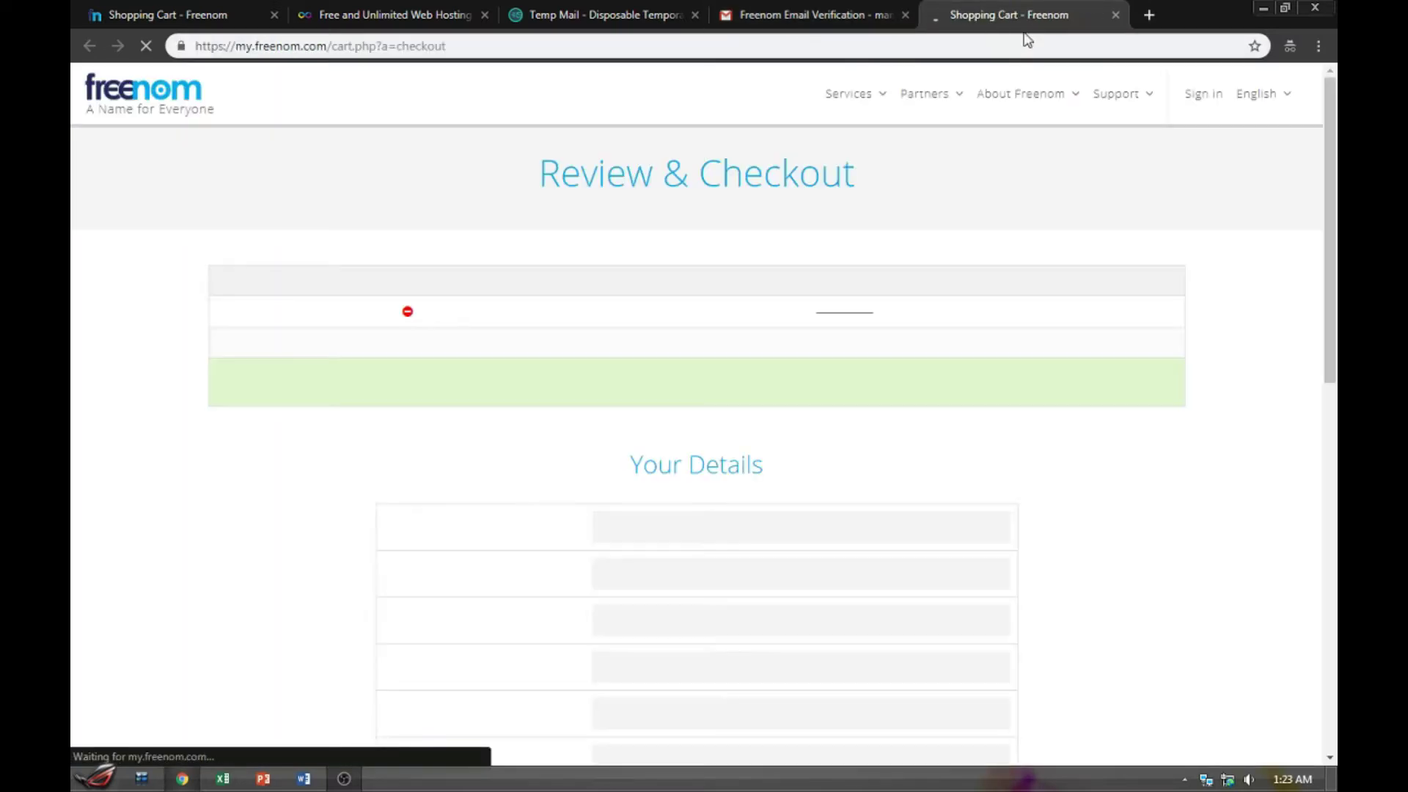
Step: Fill in Your Details with the registrant's name, address, region, phone number and account password
{"action": "scroll", "coordinate": [1122, 475], "scroll_direction": "down", "scroll_amount": 4}
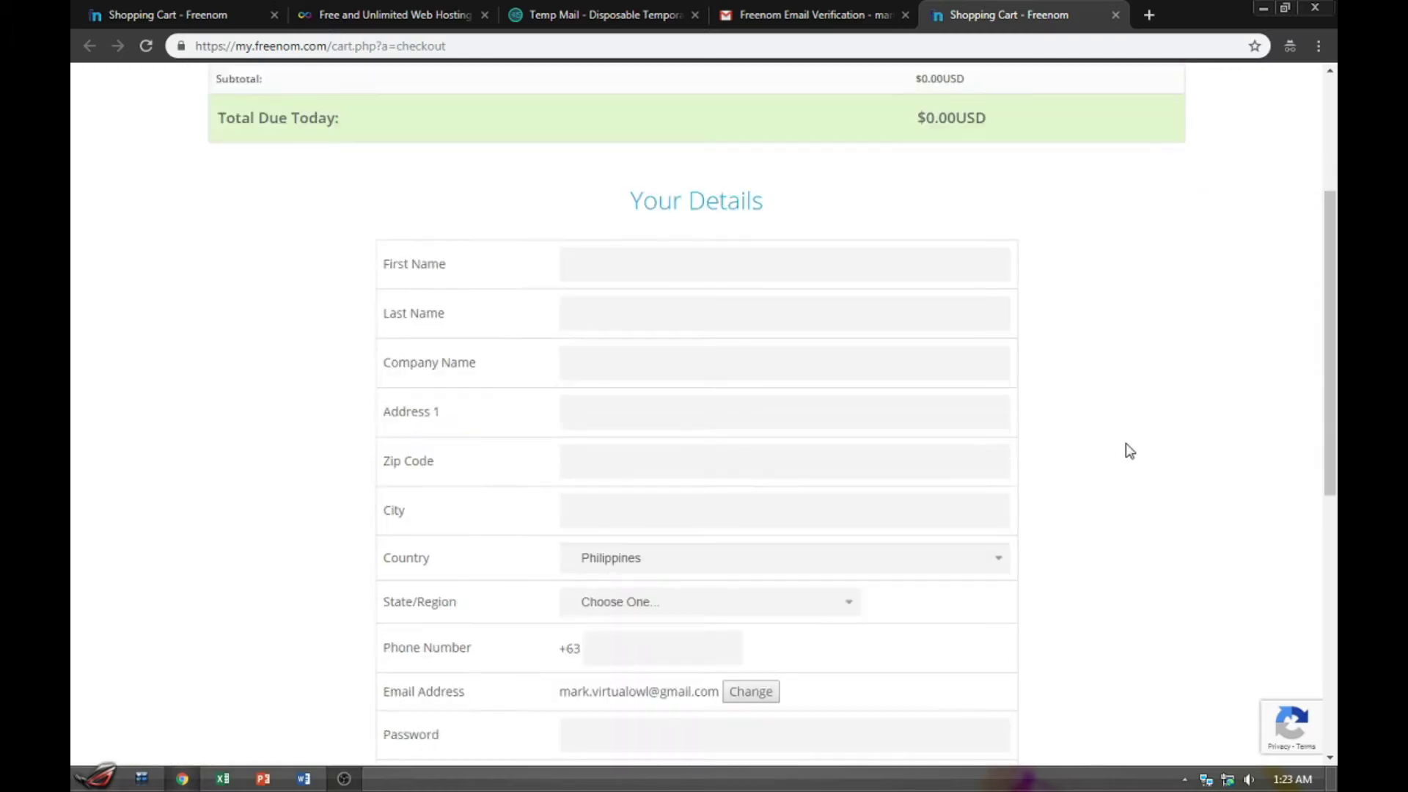
{"action": "scroll", "coordinate": [1168, 435], "scroll_direction": "up", "scroll_amount": 3}
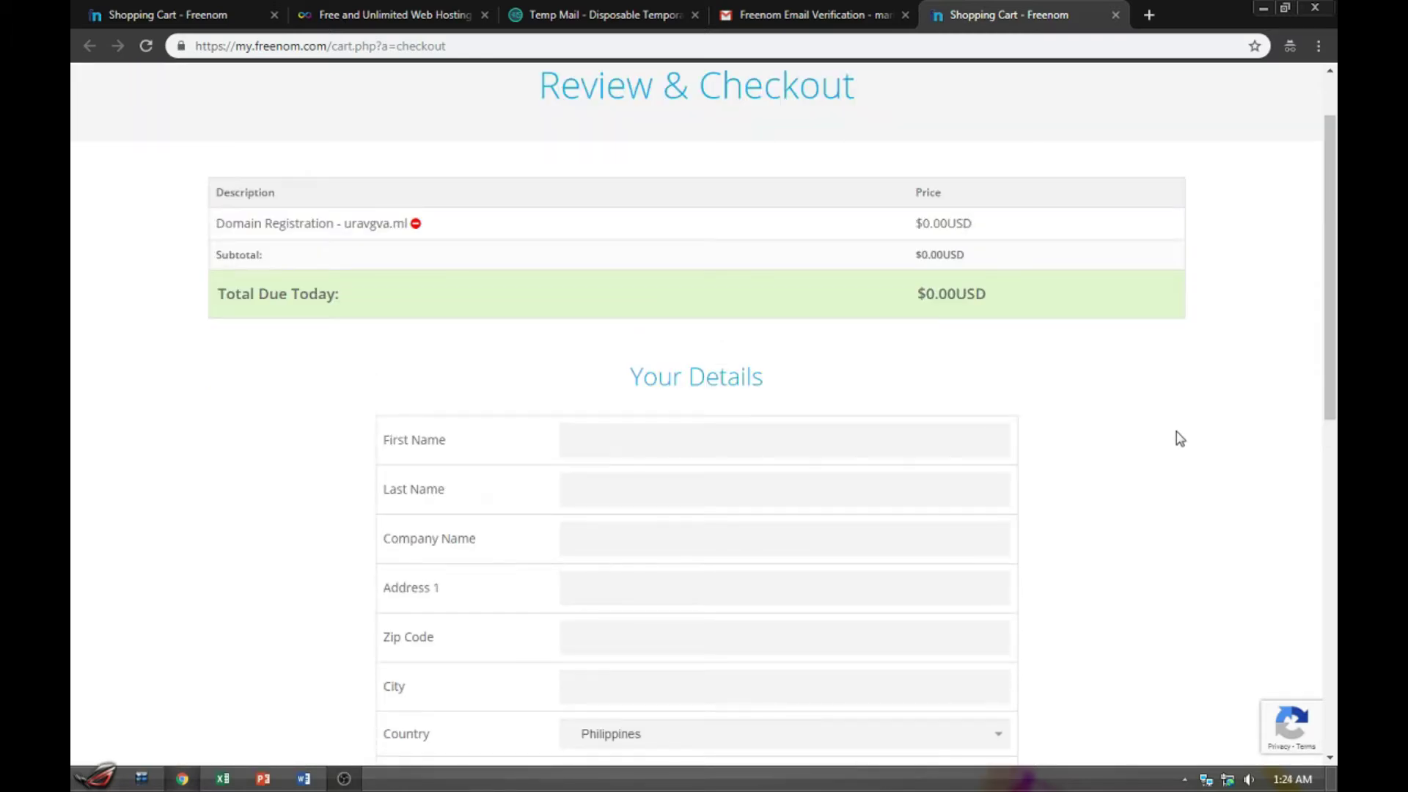
{"action": "scroll", "coordinate": [1178, 437], "scroll_direction": "down", "scroll_amount": 1}
{"action": "scroll", "coordinate": [669, 386], "scroll_direction": "up", "scroll_amount": 1}
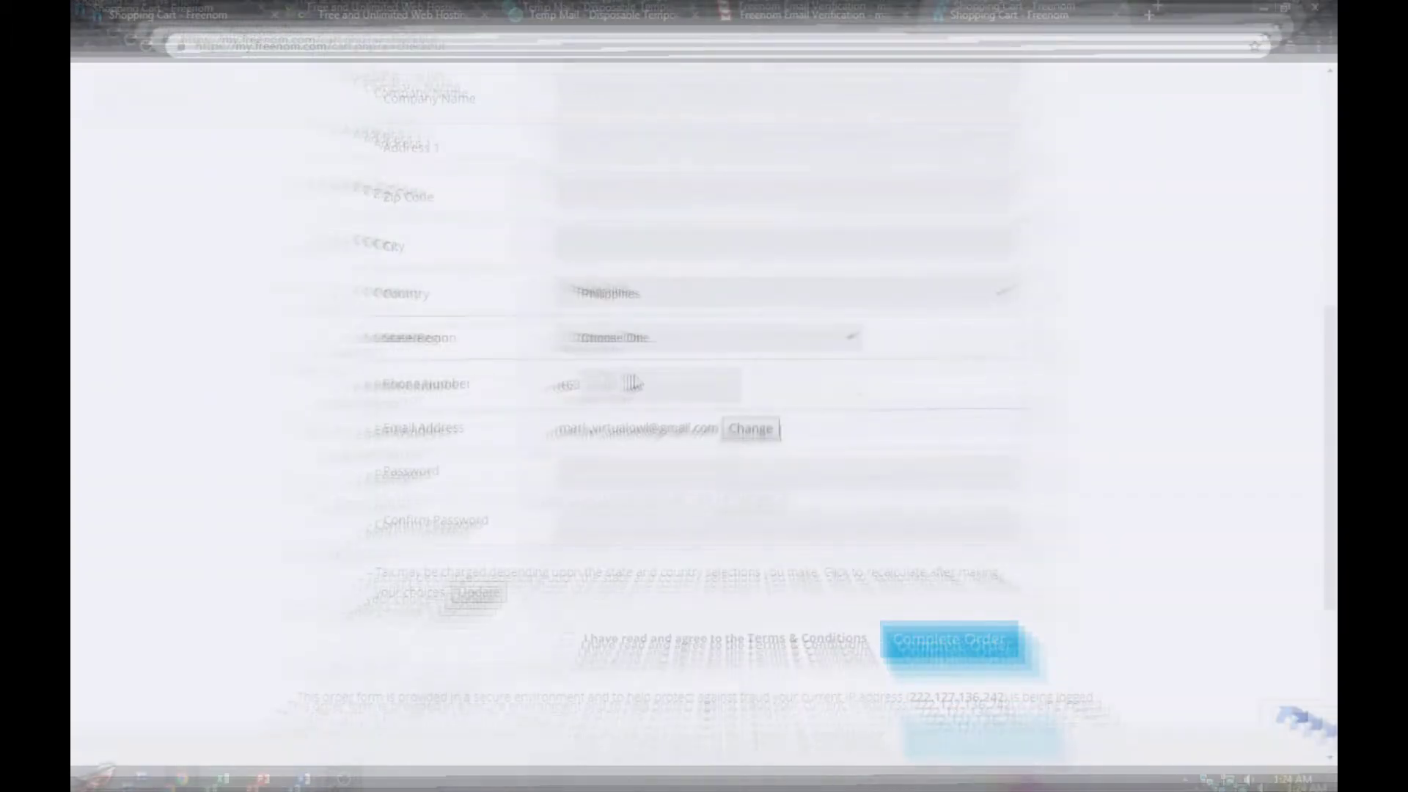
{"action": "scroll", "coordinate": [633, 383], "scroll_direction": "up", "scroll_amount": 4}
{"action": "scroll", "coordinate": [666, 368], "scroll_direction": "down", "scroll_amount": 1}
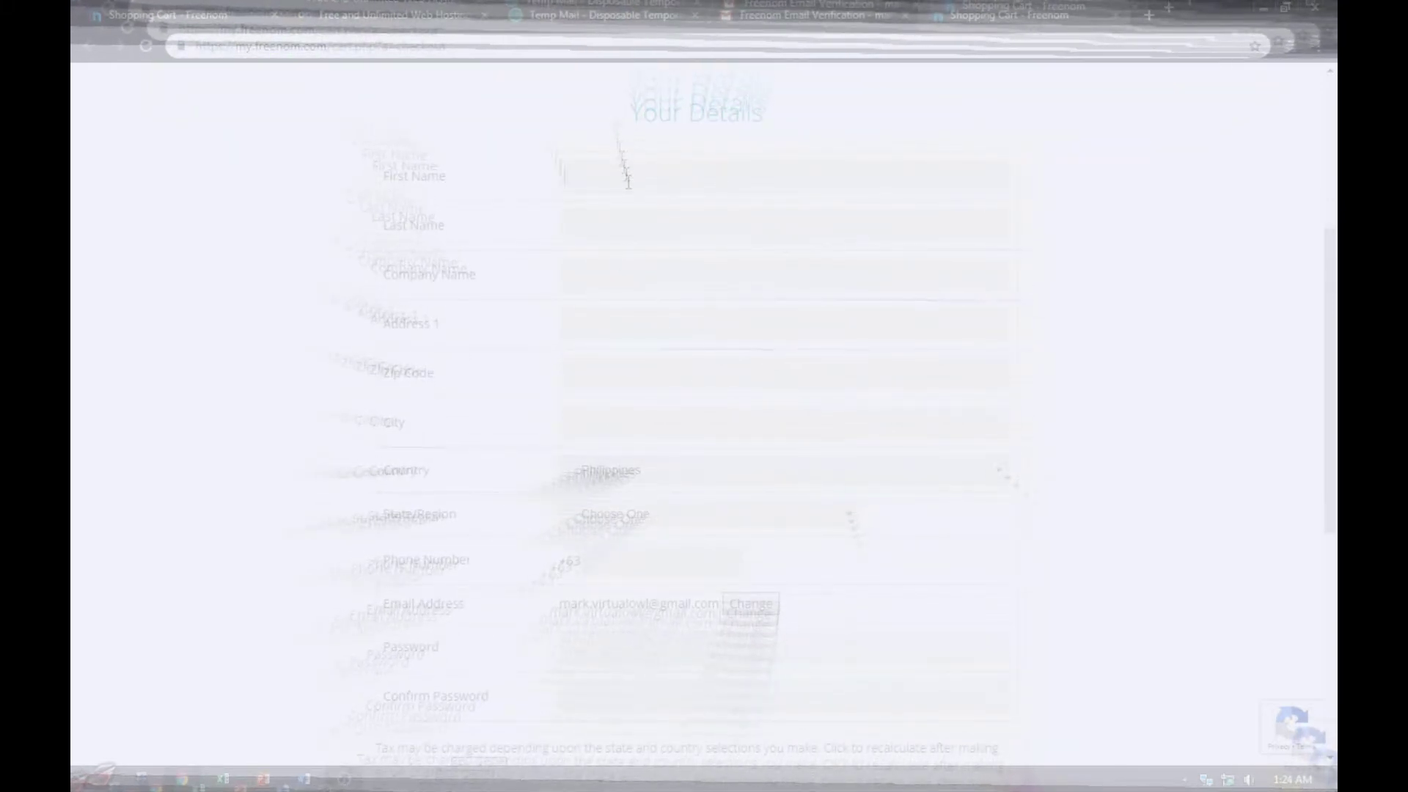
{"action": "type", "text": "John"}
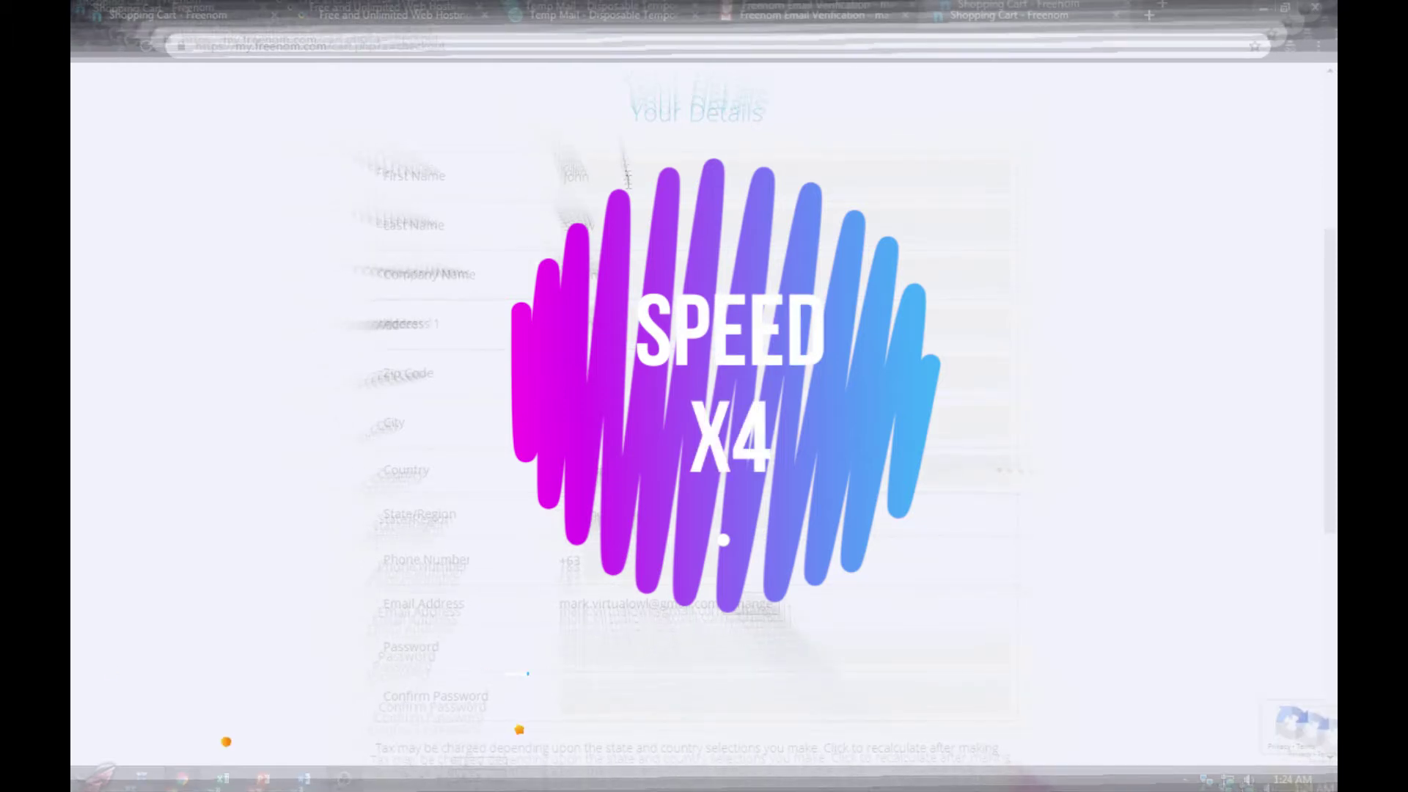
{"action": "left_click", "coordinate": [646, 515]}
{"action": "left_click", "coordinate": [712, 208]}
{"action": "scroll", "coordinate": [705, 396], "scroll_direction": "down", "scroll_amount": 6}
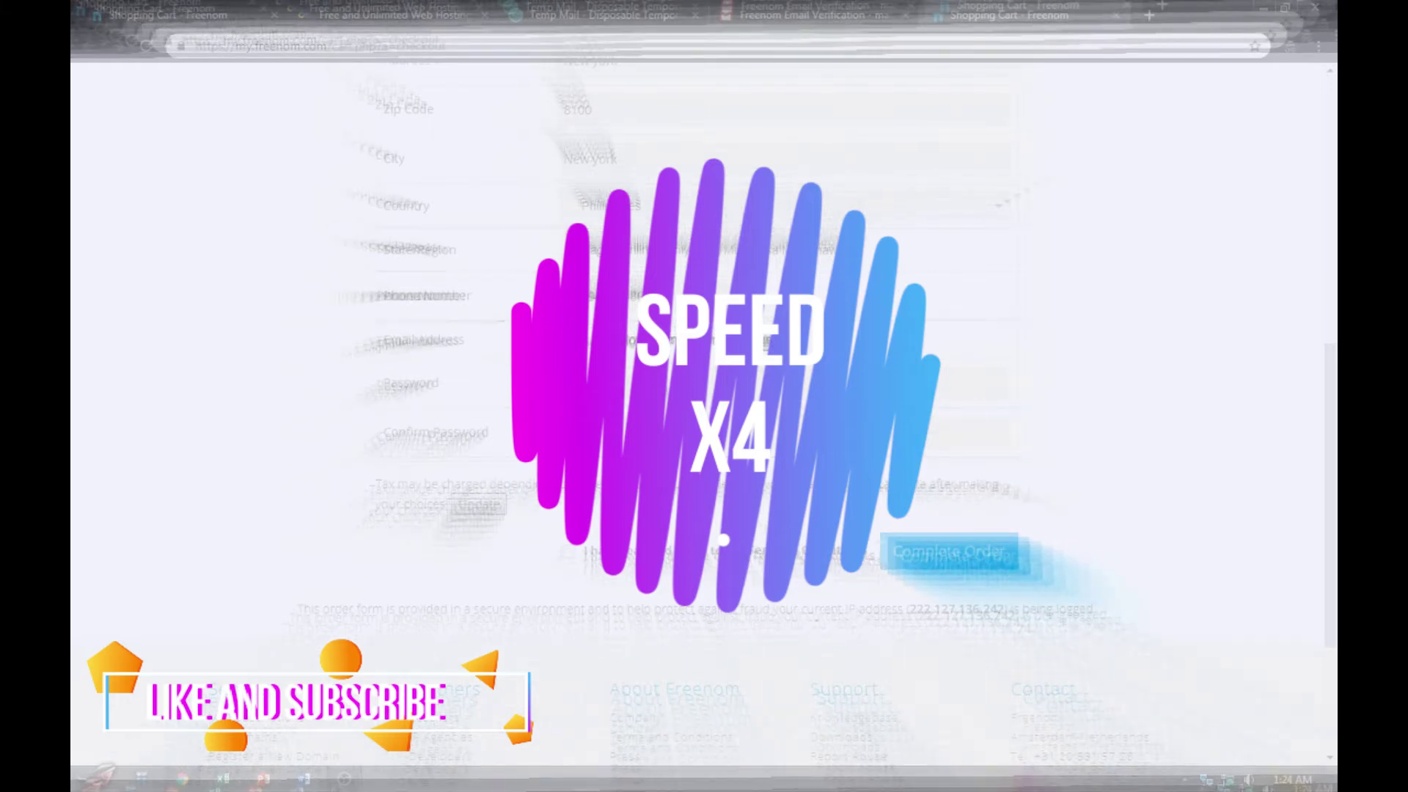
Step: Accept the Terms & Conditions, complete the order and submit the captcha image
{"action": "left_click", "coordinate": [565, 553]}
{"action": "left_click", "coordinate": [948, 551]}
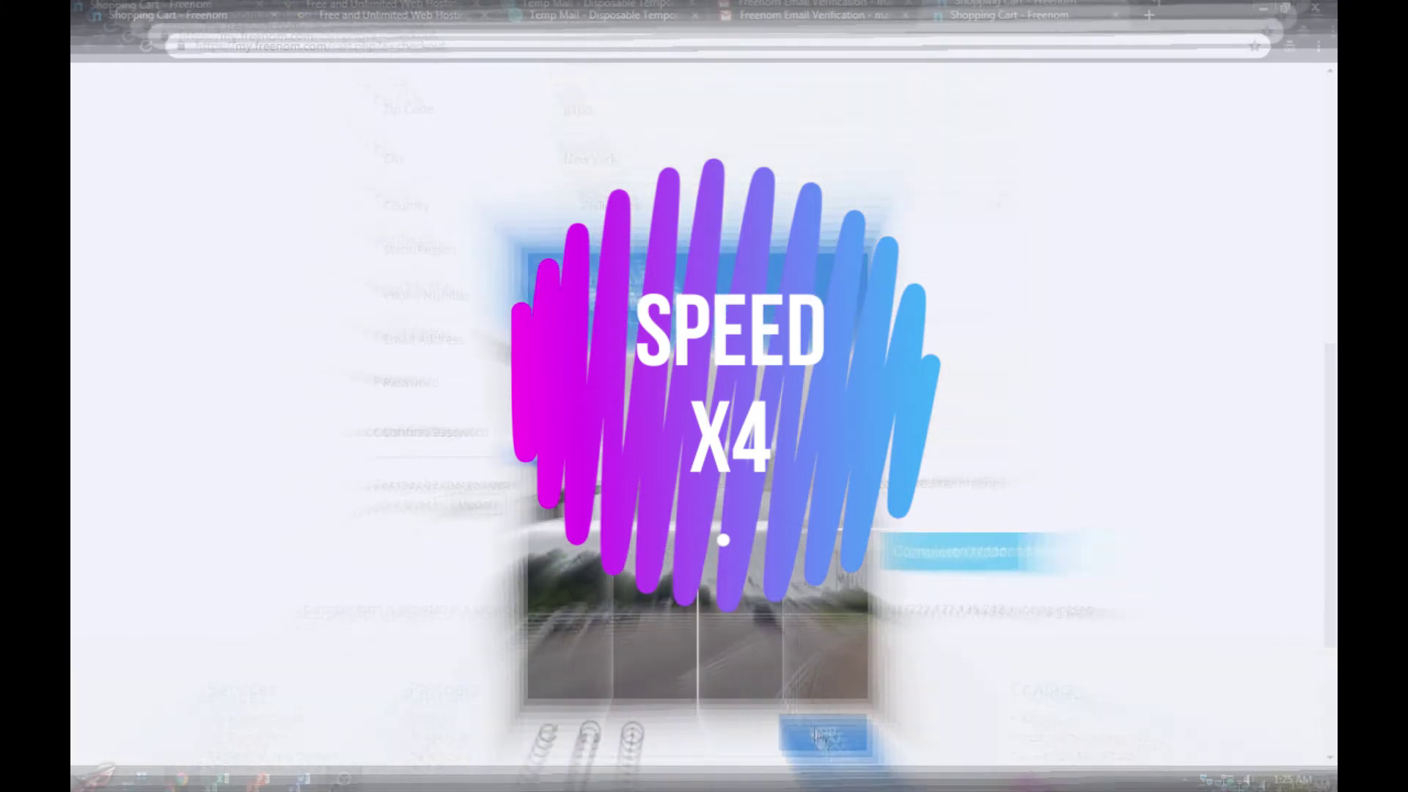
{"action": "left_click", "coordinate": [823, 649]}
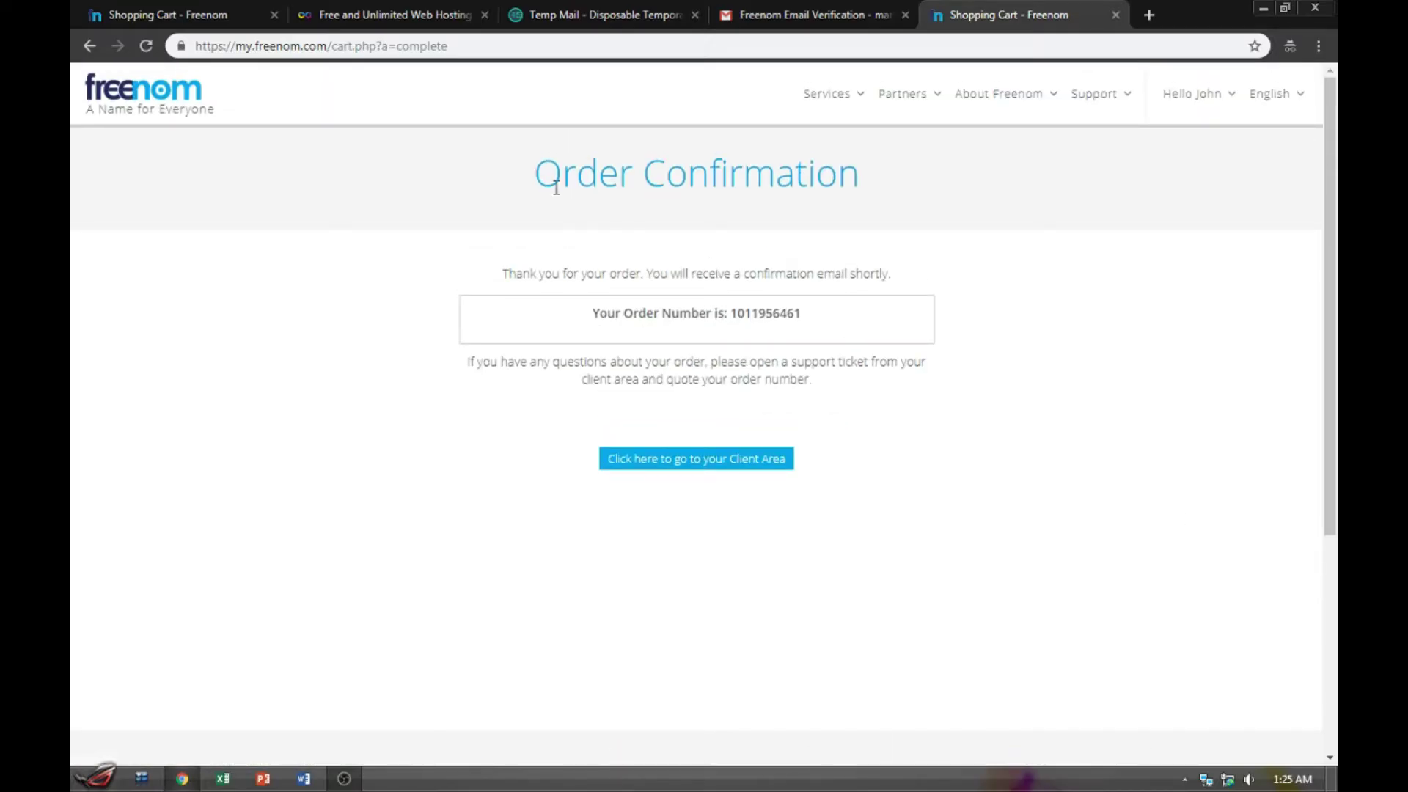
Step: Review the order confirmation text and continue to the client area
{"action": "left_click_drag", "start_coordinate": [542, 176], "coordinate": [957, 207]}
{"action": "left_click_drag", "start_coordinate": [542, 277], "coordinate": [887, 274]}
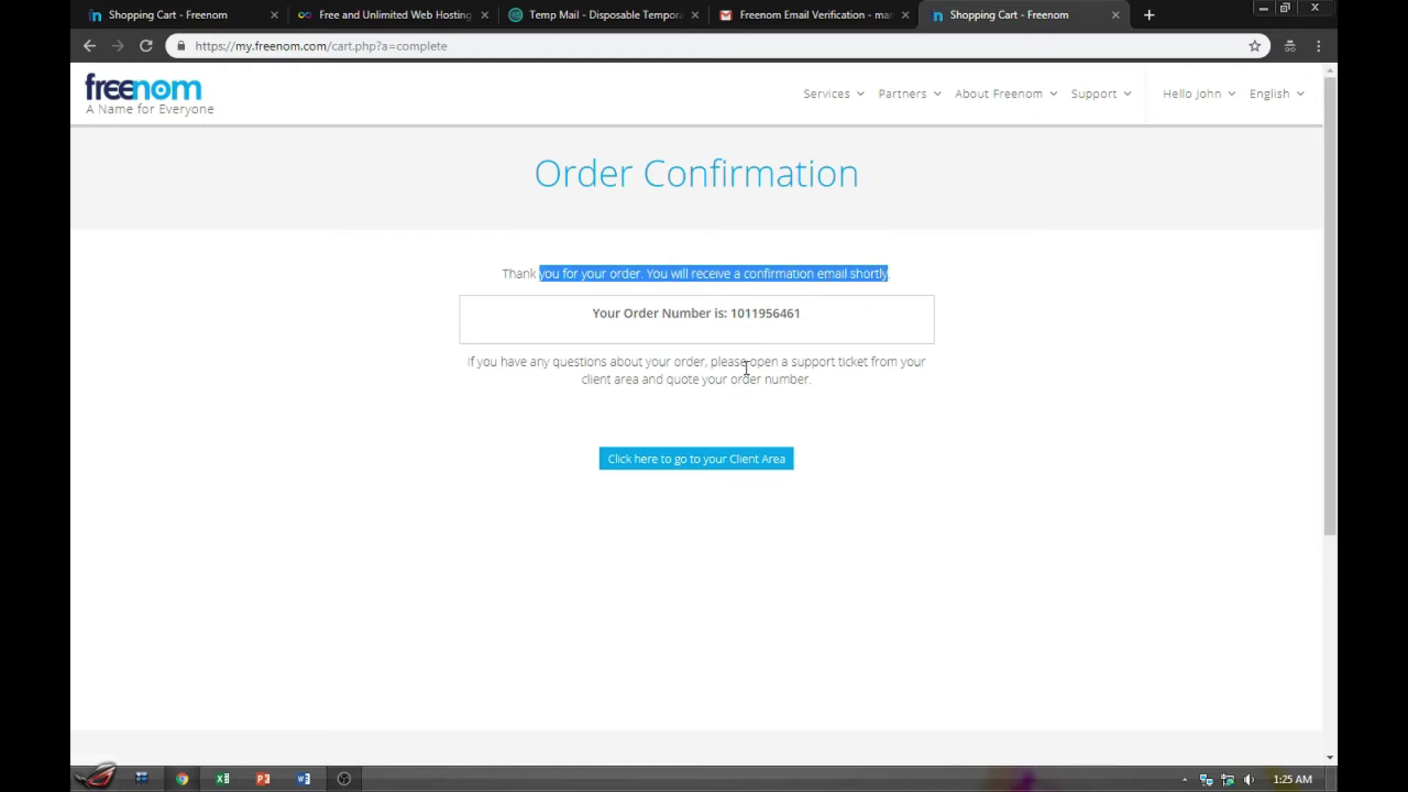
{"action": "left_click_drag", "start_coordinate": [506, 363], "coordinate": [792, 374]}
{"action": "left_click", "coordinate": [891, 400]}
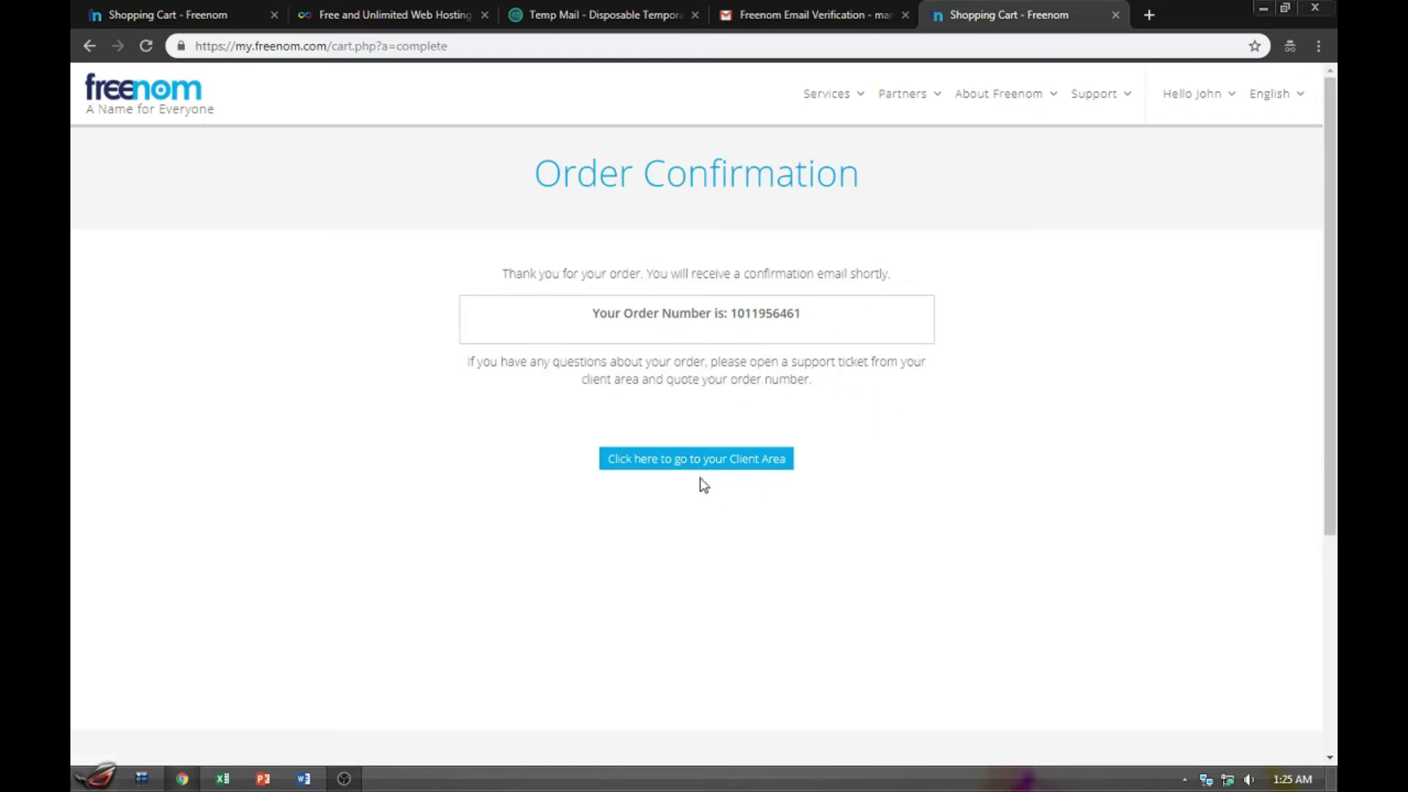
{"action": "left_click", "coordinate": [733, 462]}
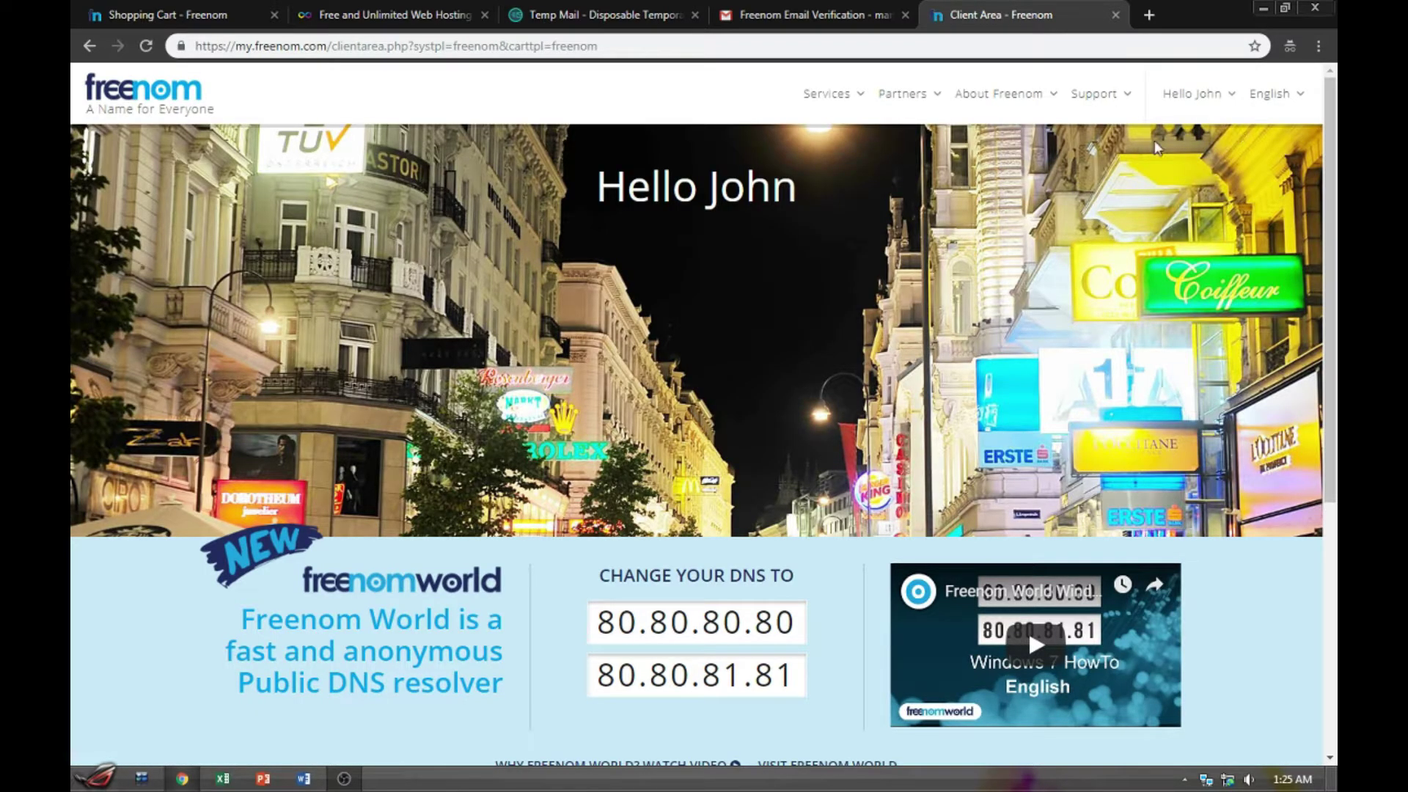
Step: Look over the client area and go to the My Domains page
{"action": "scroll", "coordinate": [598, 273], "scroll_direction": "down", "scroll_amount": 3}
{"action": "scroll", "coordinate": [609, 220], "scroll_direction": "up", "scroll_amount": 3}
{"action": "left_click_drag", "start_coordinate": [597, 192], "coordinate": [820, 197]}
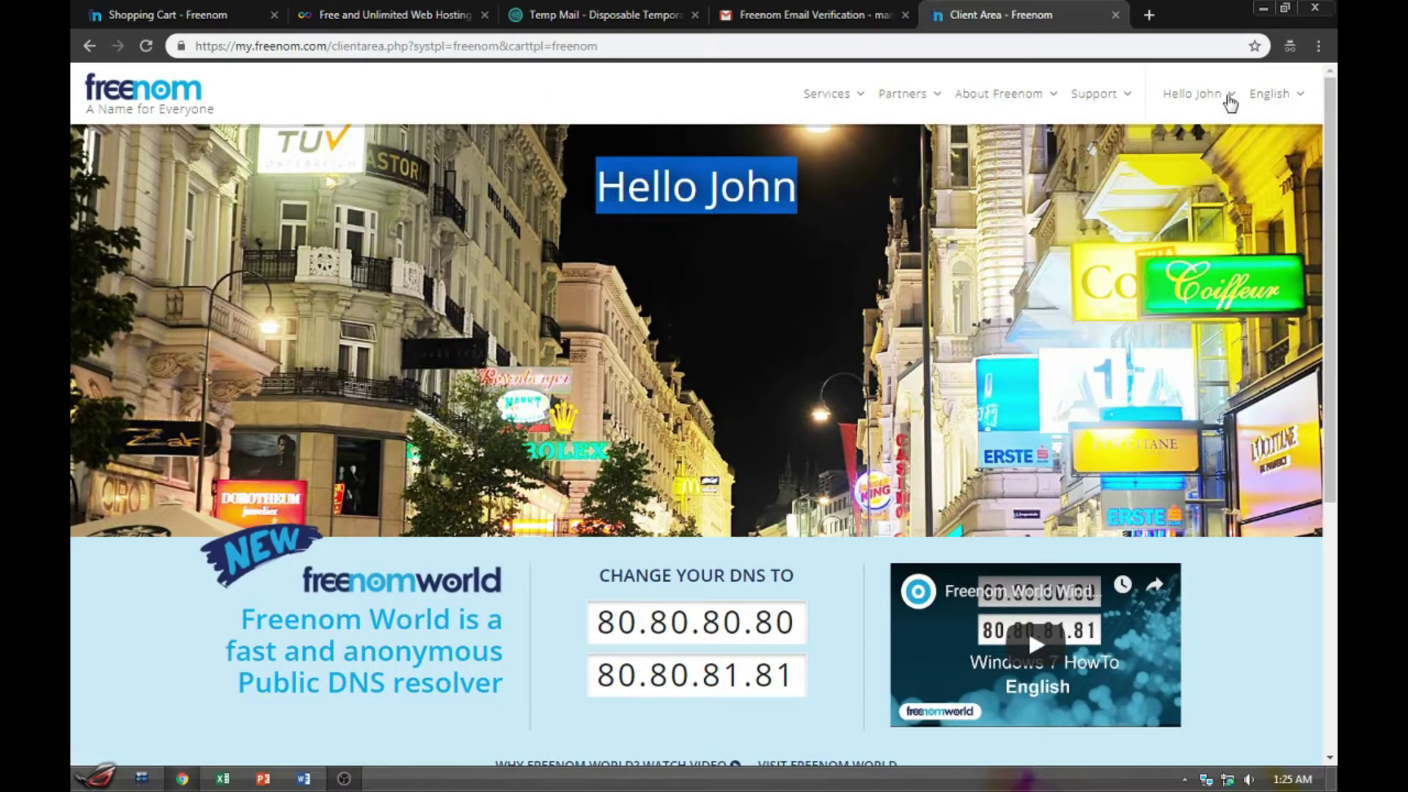
{"action": "left_click", "coordinate": [1230, 94]}
{"action": "left_click", "coordinate": [825, 94]}
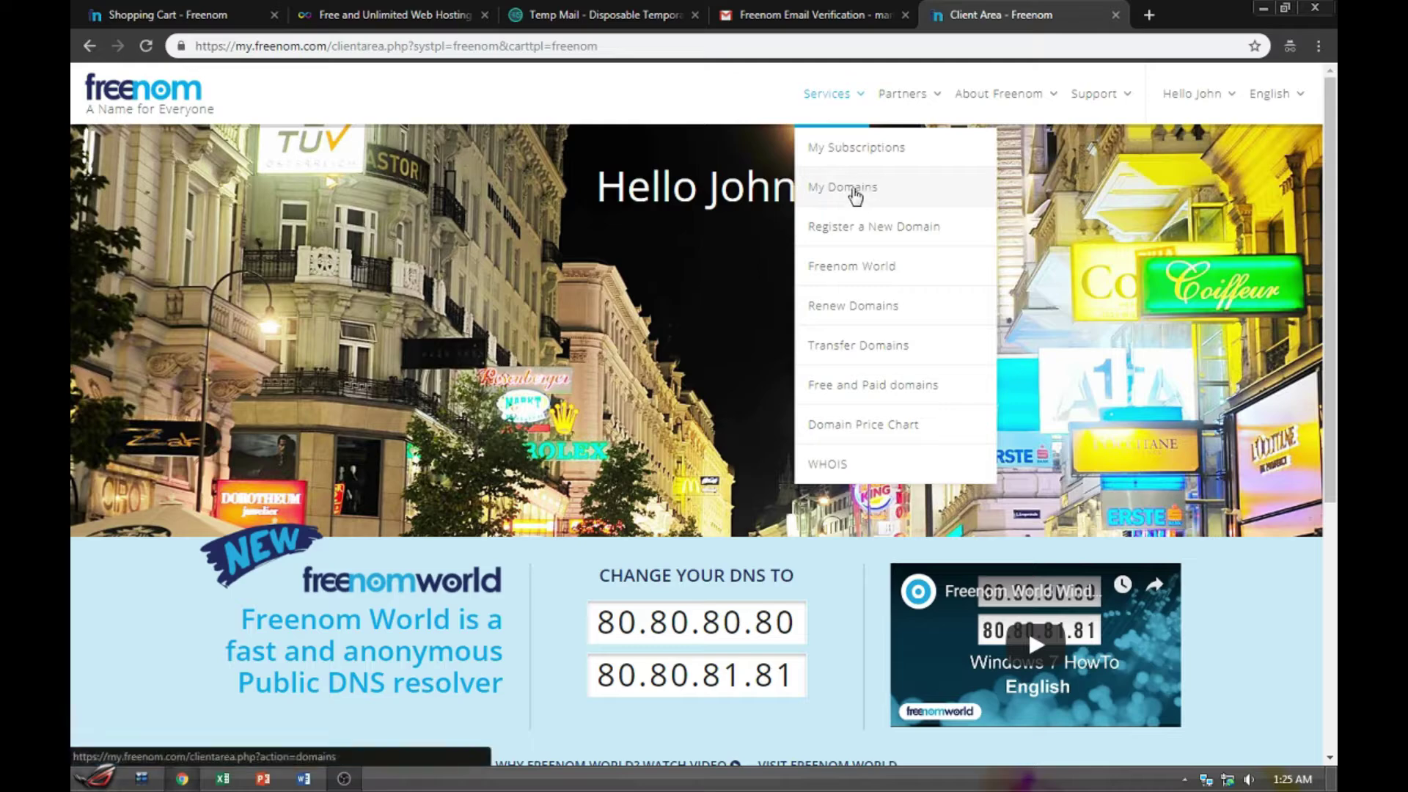
{"action": "left_click", "coordinate": [852, 190]}
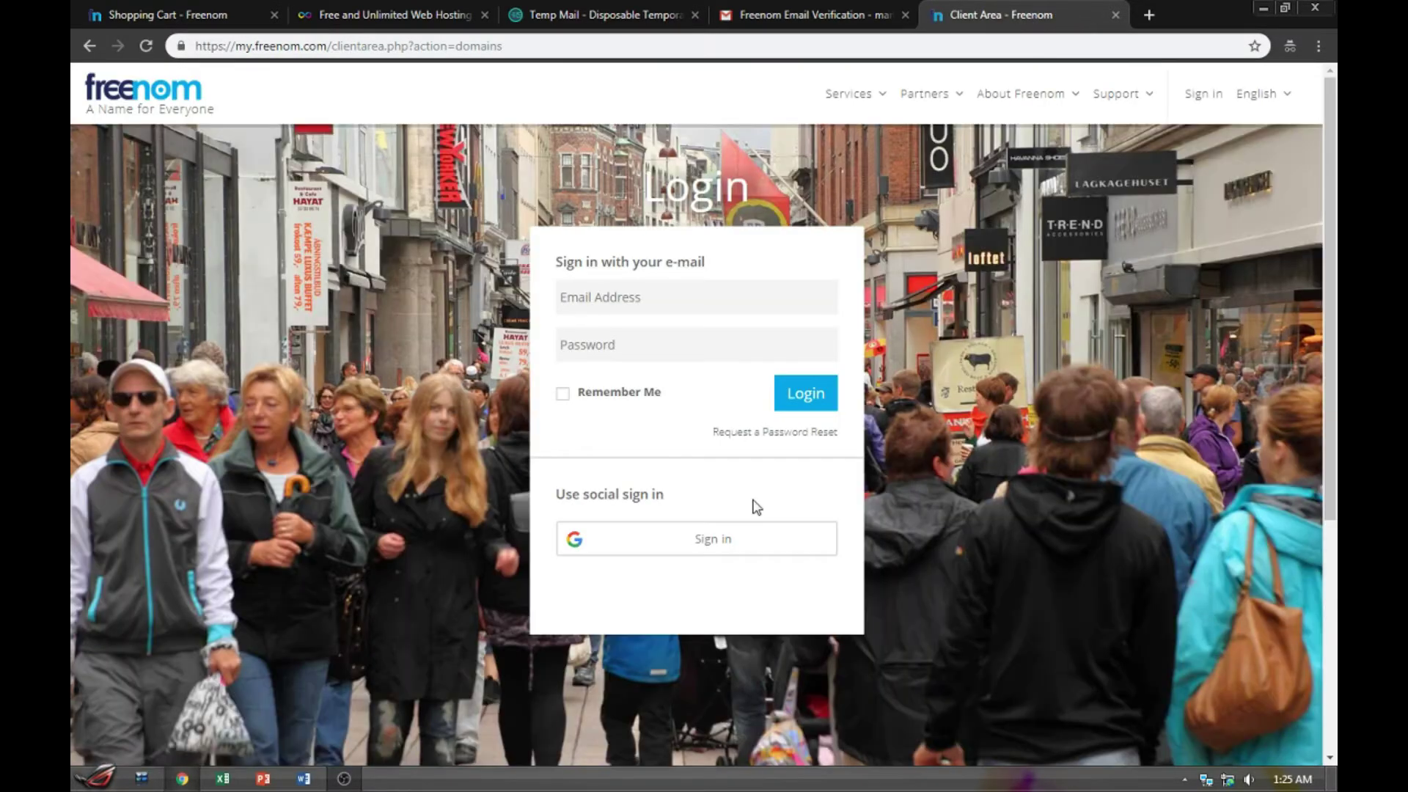
Step: Sign in with the account's email address and password, with Remember Me enabled
{"action": "left_click", "coordinate": [646, 300]}
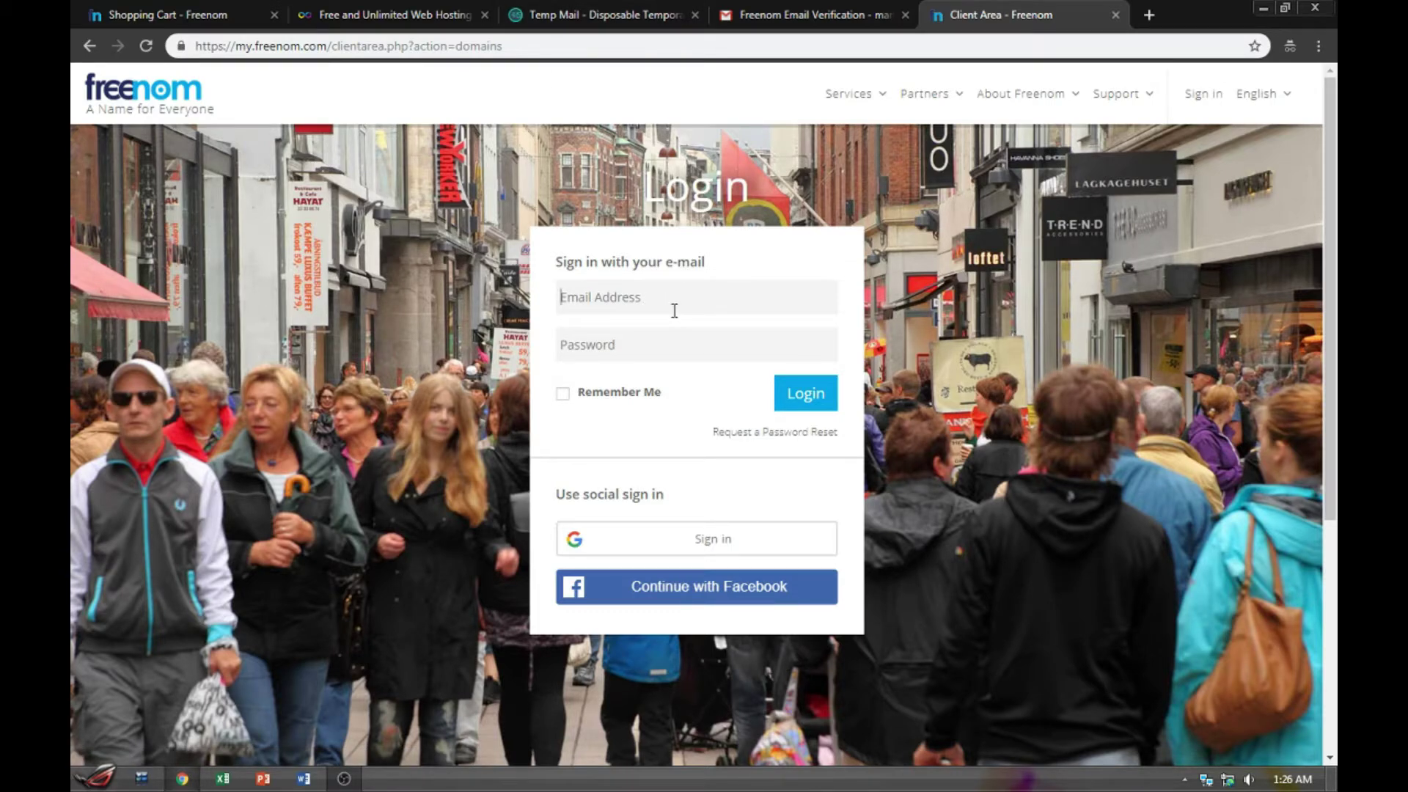
{"action": "type", "text": "mar"}
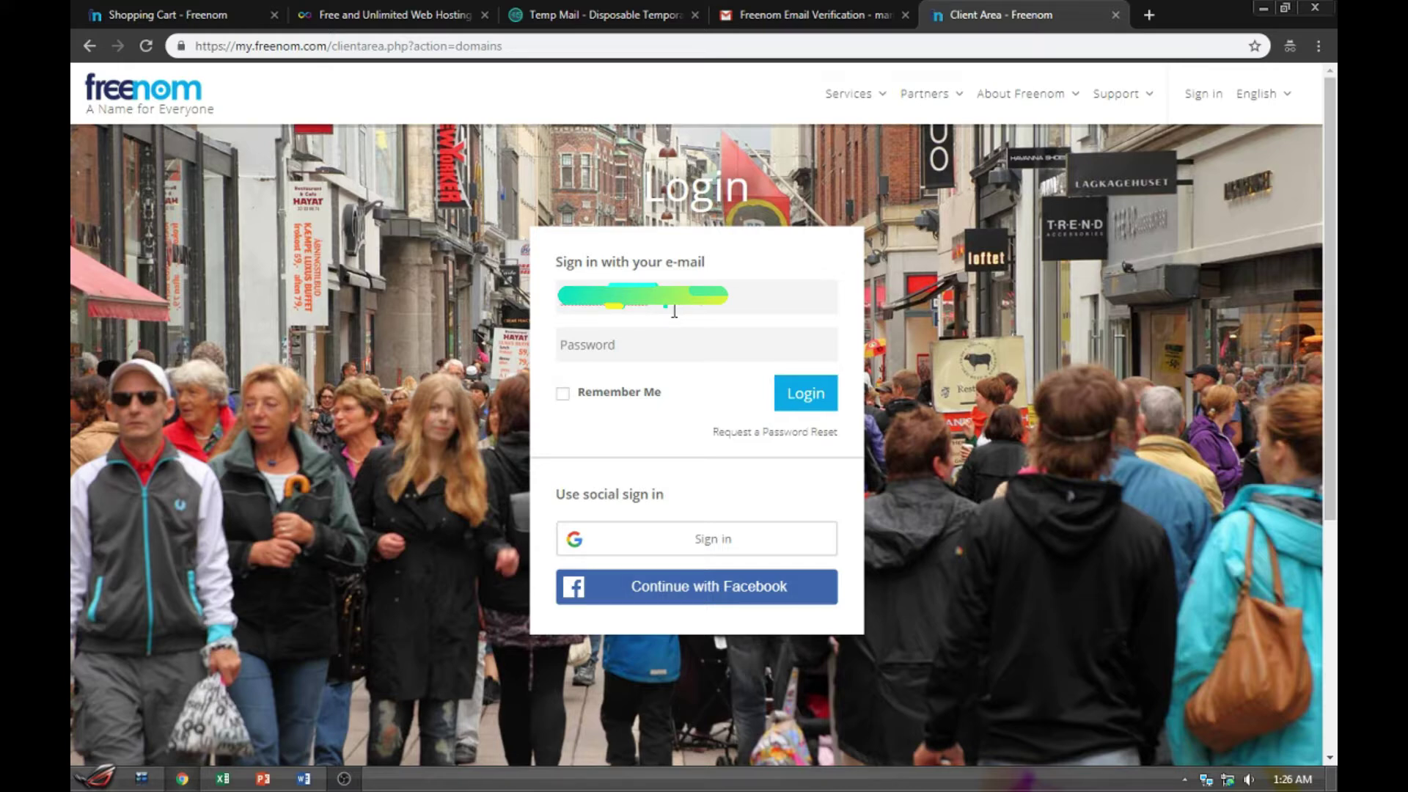
{"action": "type", "text": "•"}
{"action": "key", "text": "BackSpace"}
{"action": "type", "text": "•"}
{"action": "left_click", "coordinate": [562, 394]}
{"action": "left_click", "coordinate": [825, 408]}
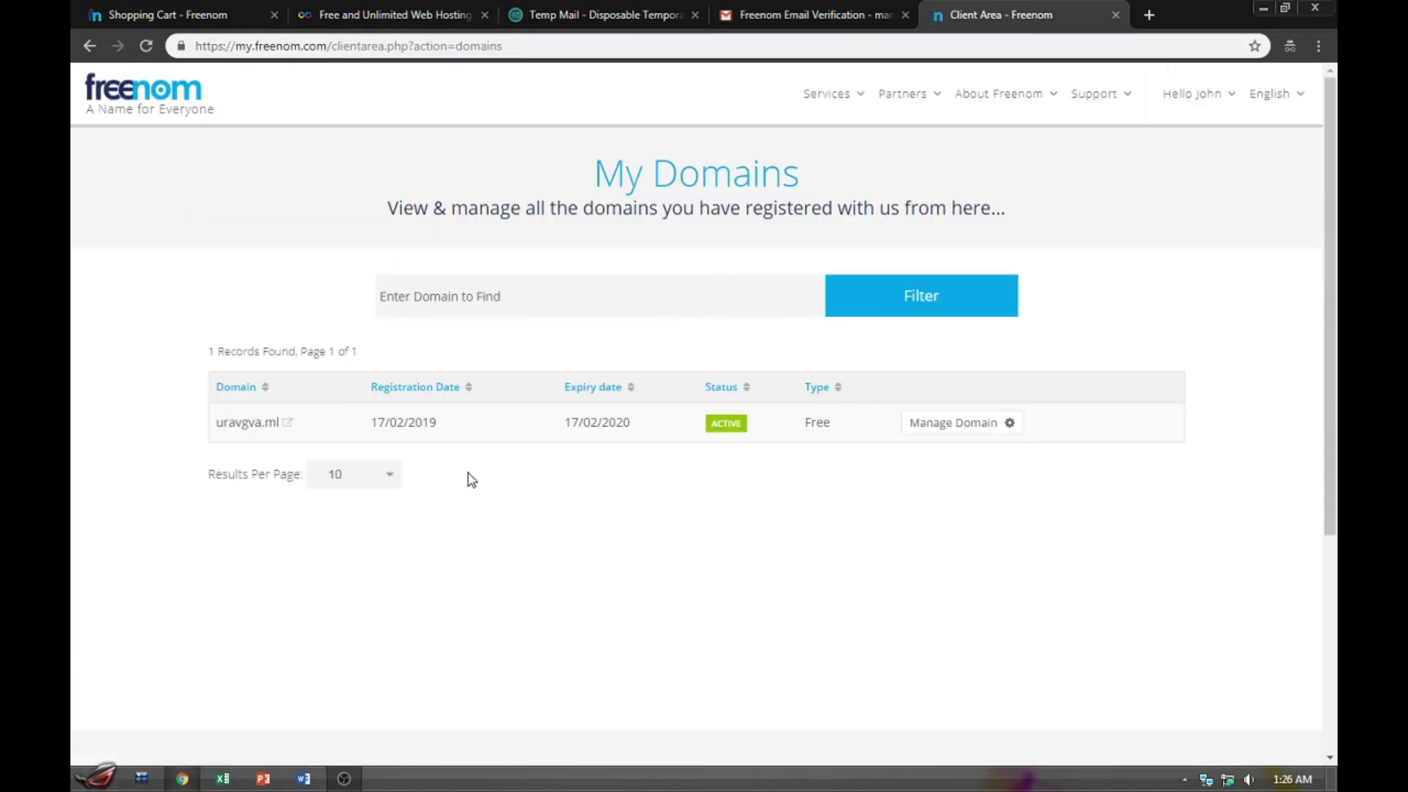
Step: Examine the uravgva.ml entry in My Domains, including its status, type and expiry date
{"action": "left_click_drag", "start_coordinate": [206, 431], "coordinate": [1193, 454]}
{"action": "left_click", "coordinate": [1157, 543]}
{"action": "left_click_drag", "start_coordinate": [715, 426], "coordinate": [853, 433]}
{"action": "left_click_drag", "start_coordinate": [566, 422], "coordinate": [659, 427]}
{"action": "left_click_drag", "start_coordinate": [206, 425], "coordinate": [272, 427]}
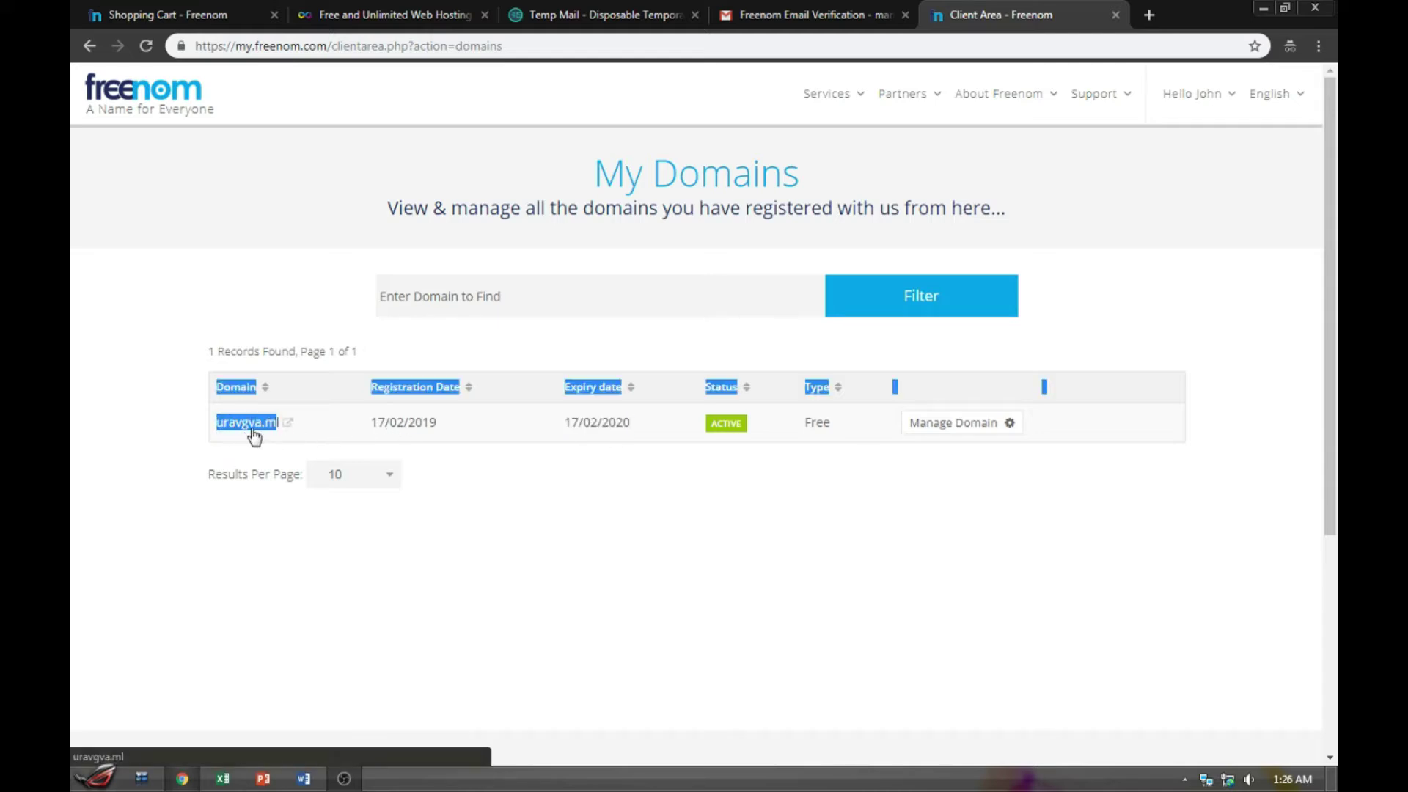
{"action": "left_click", "coordinate": [629, 541]}
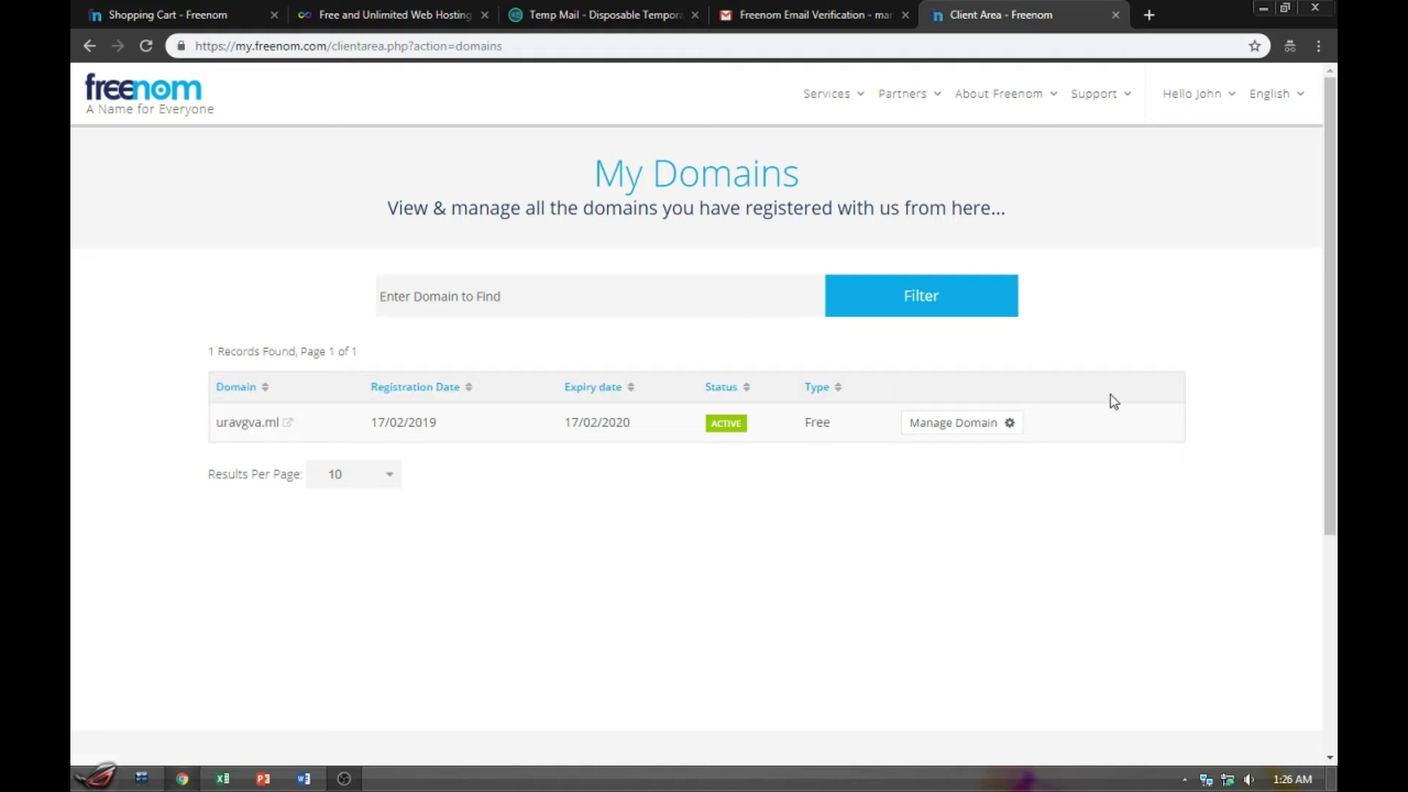